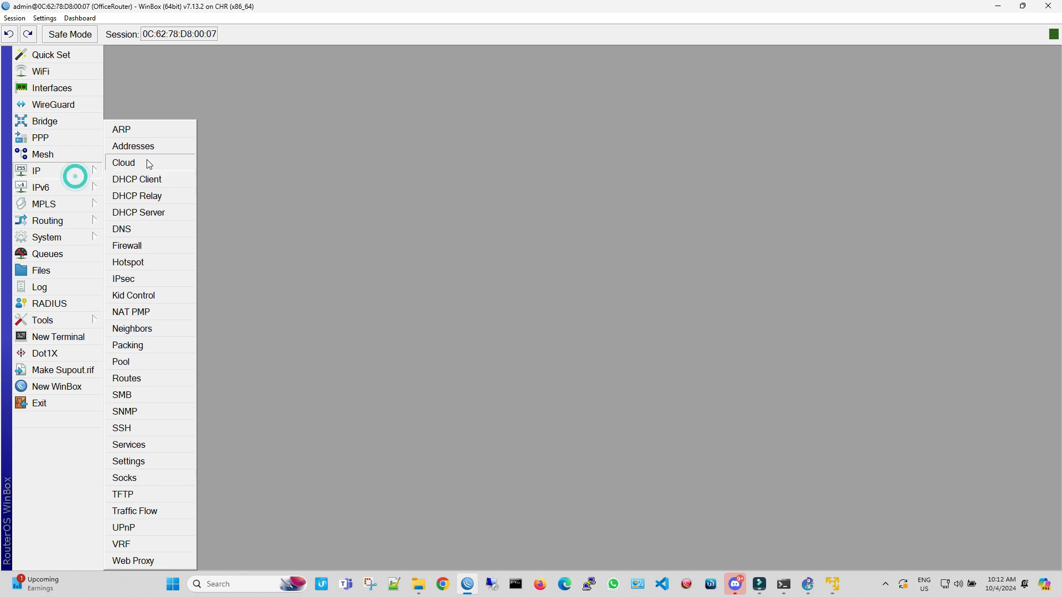
Step: Add the IP address 192.168.1.1/24 to interface ether3, then close the address entry and its extra copy
{"action": "left_click", "coordinate": [145, 147]}
{"action": "left_click", "coordinate": [113, 98]}
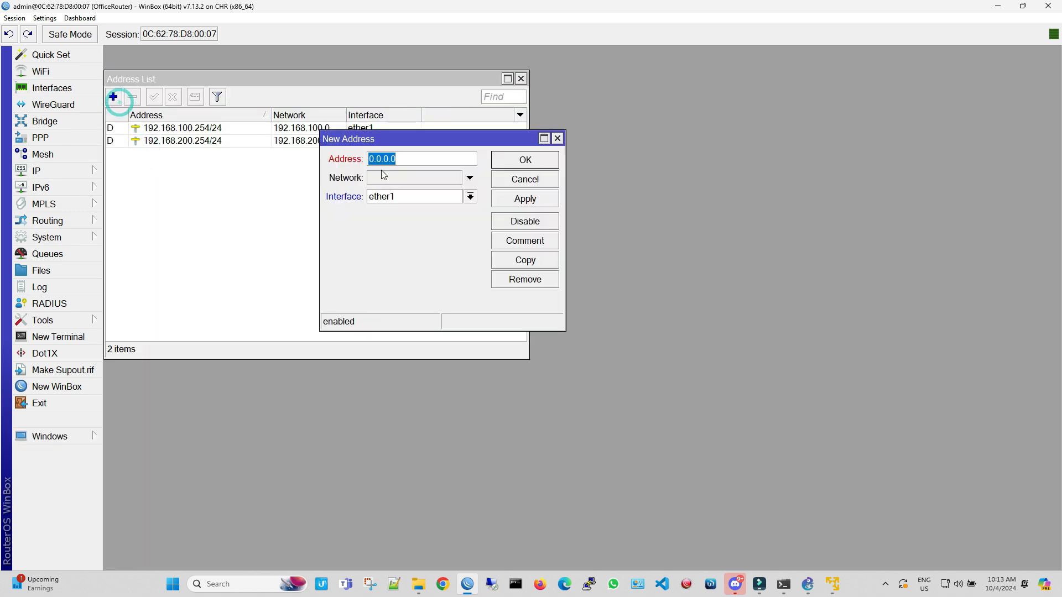
{"action": "left_click", "coordinate": [396, 195]}
{"action": "left_click", "coordinate": [405, 232]}
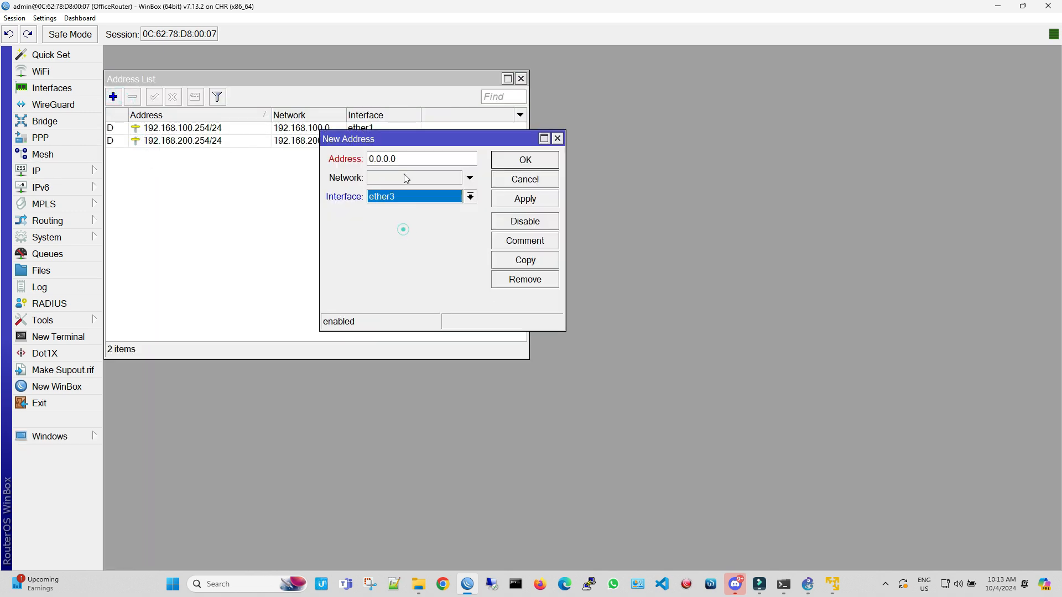
{"action": "left_click", "coordinate": [345, 159]}
{"action": "type", "text": "192.1"}
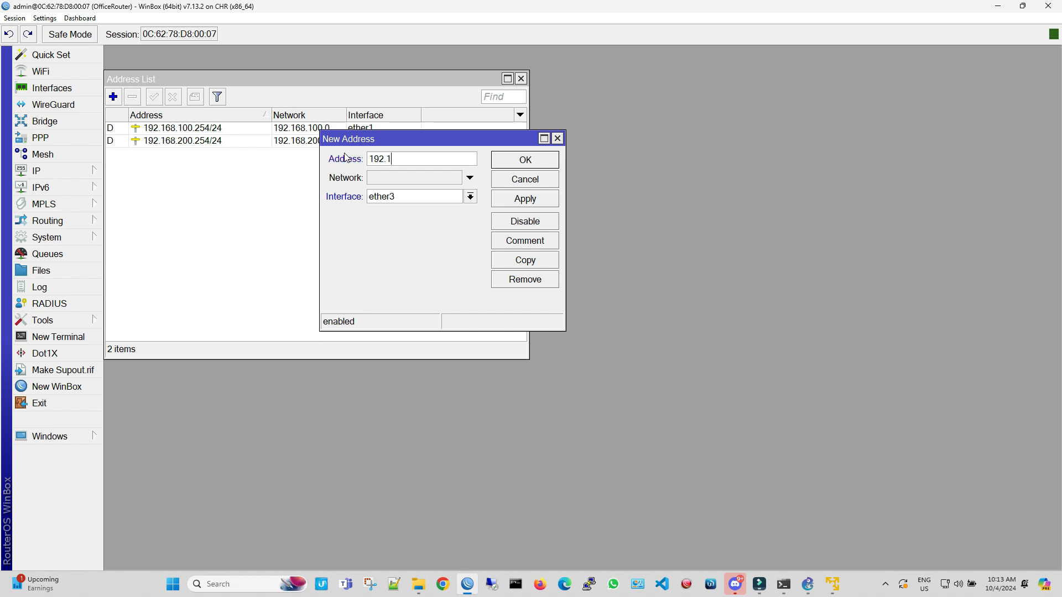
{"action": "type", "text": "68.1.1/24"}
{"action": "left_click", "coordinate": [517, 201]}
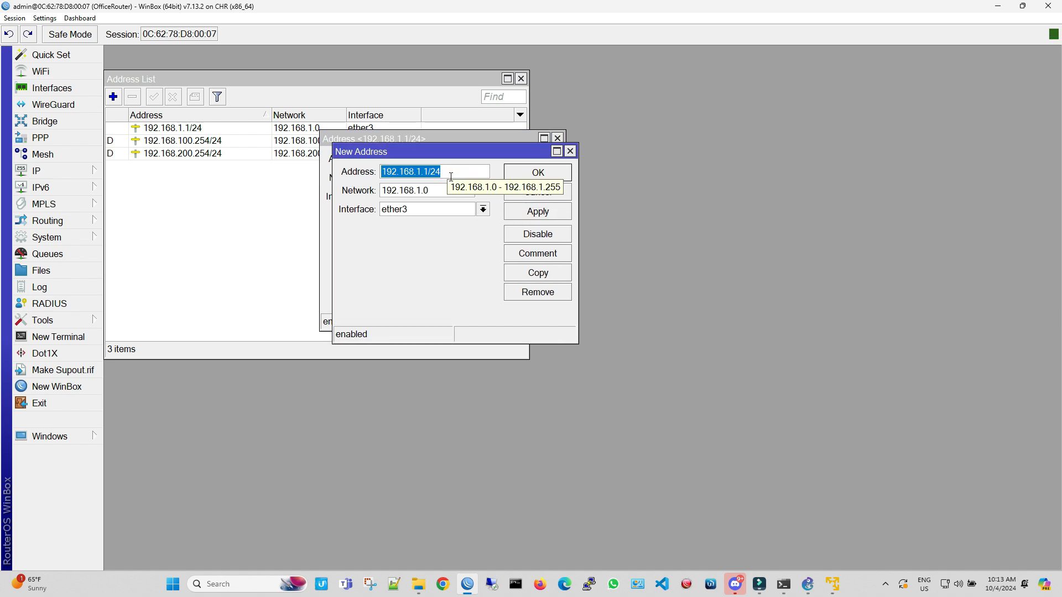
{"action": "left_click", "coordinate": [569, 152]}
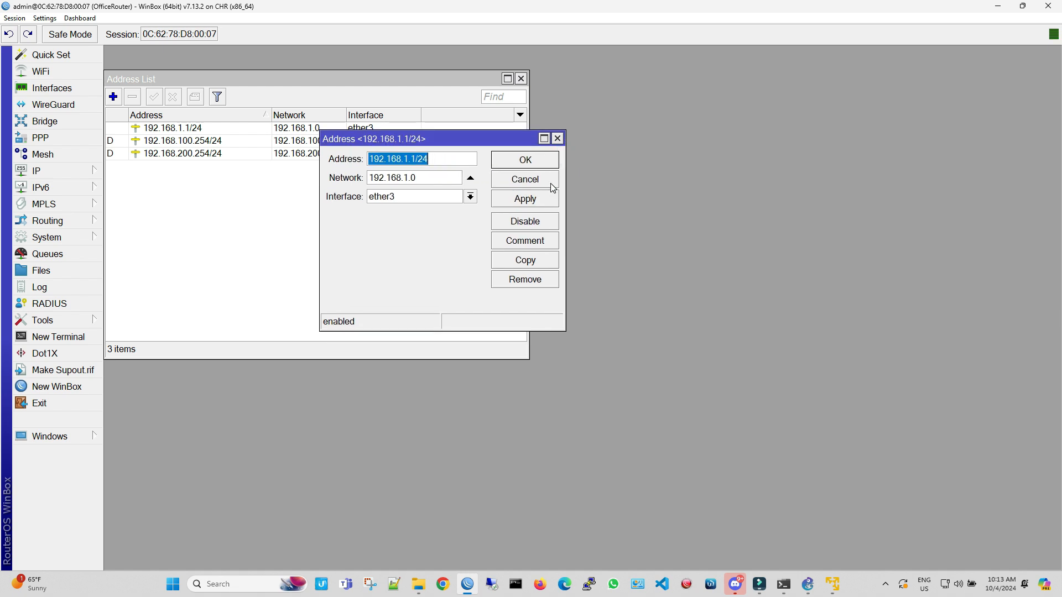
{"action": "left_click", "coordinate": [557, 138]}
Step: Add the IP address 192.168.2.1/24 to interface ether4
{"action": "left_click", "coordinate": [113, 96]}
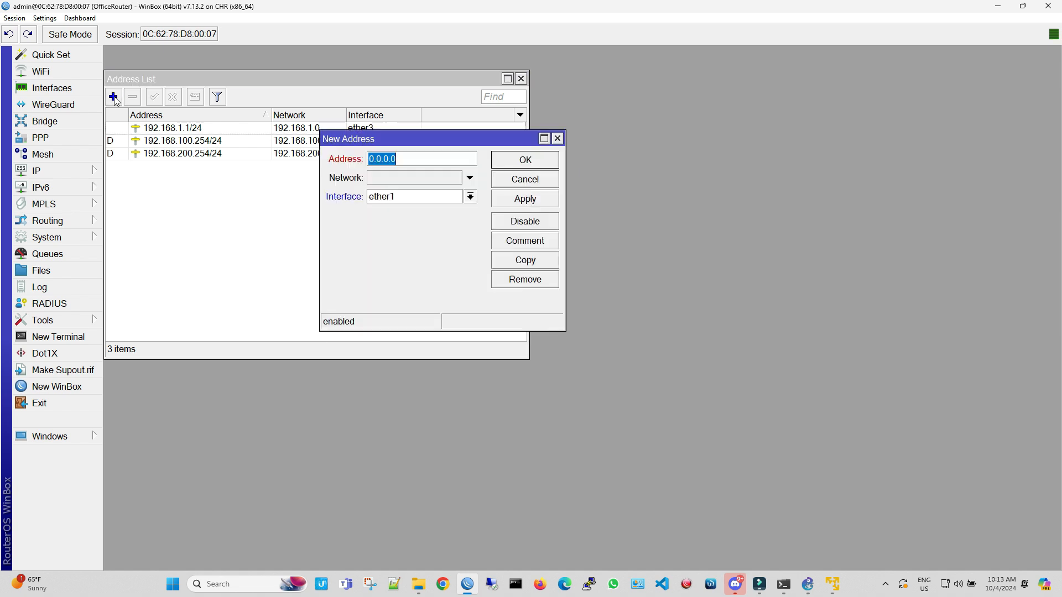
{"action": "left_click", "coordinate": [440, 197]}
{"action": "left_click", "coordinate": [433, 244]}
{"action": "left_click", "coordinate": [422, 160]}
{"action": "type", "text": "192.168.2.1/24"}
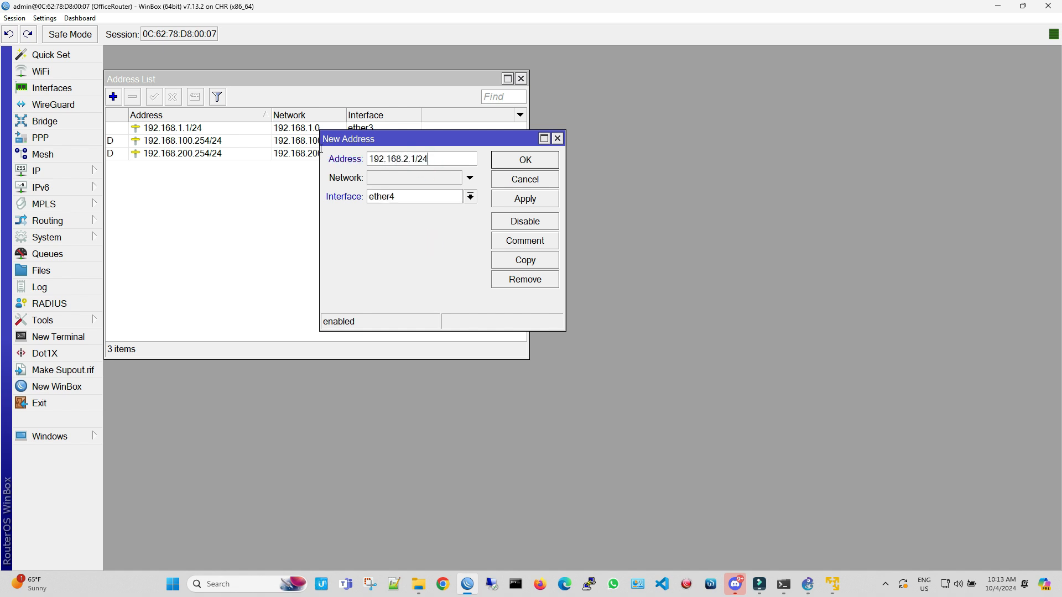
{"action": "left_click", "coordinate": [506, 204]}
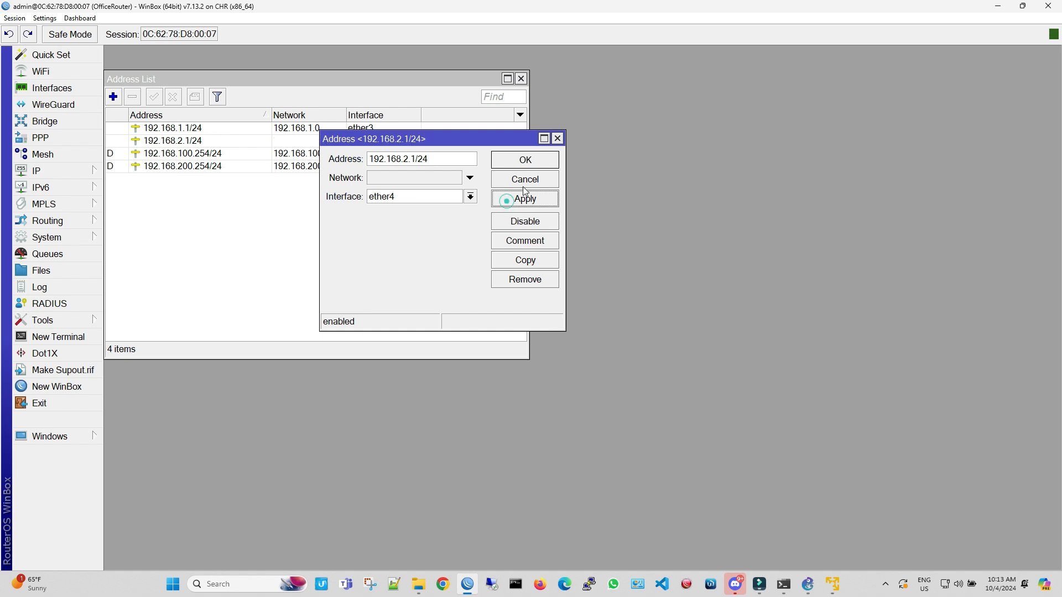
{"action": "left_click", "coordinate": [542, 162]}
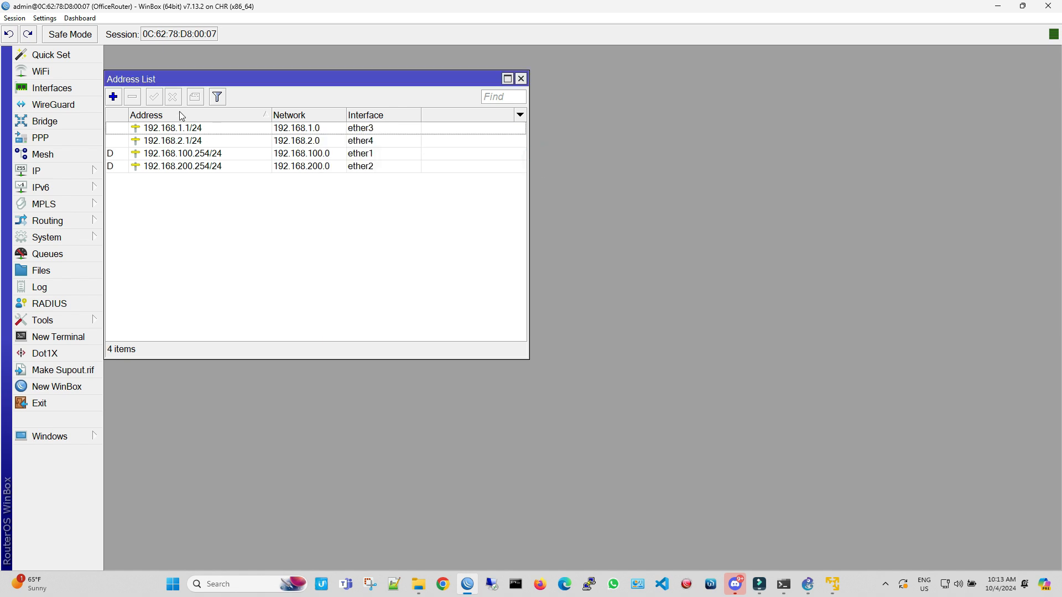
Step: Replace the comment on interface ether3 with "Deparment1"
{"action": "left_click", "coordinate": [83, 88]}
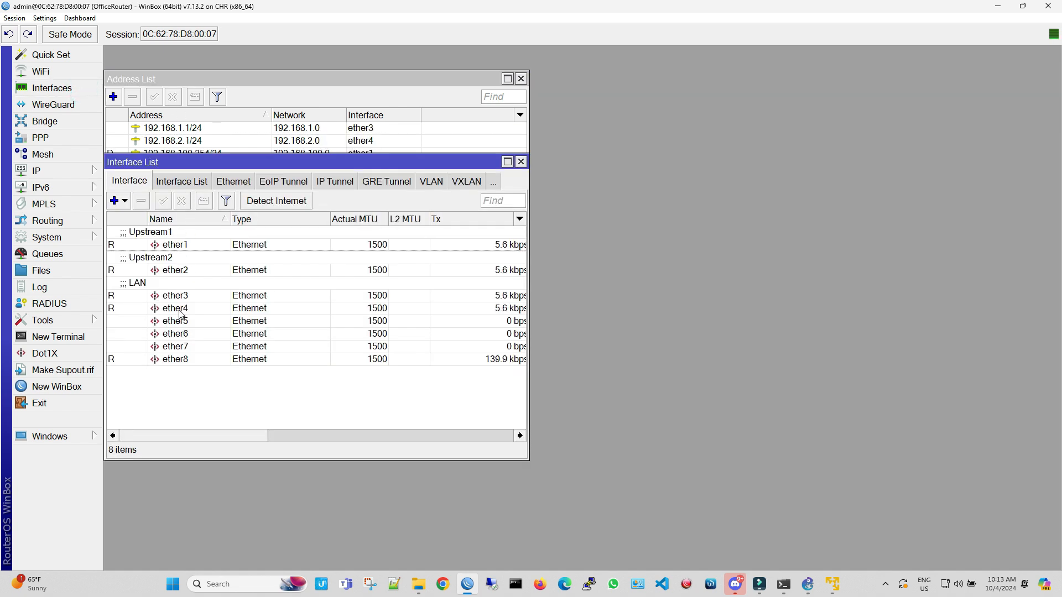
{"action": "left_click", "coordinate": [171, 288]}
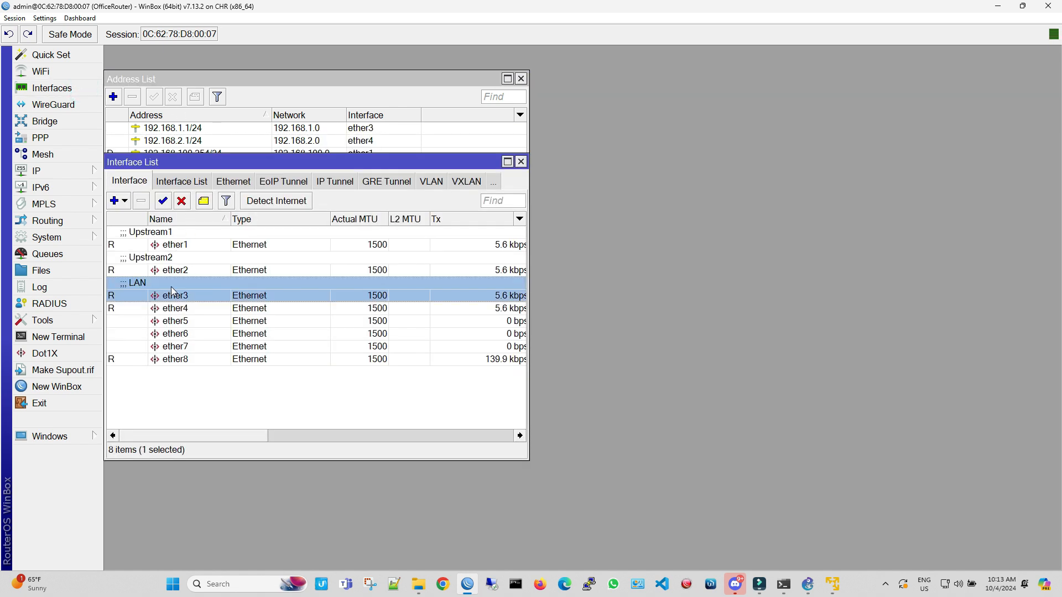
{"action": "left_click", "coordinate": [203, 201]}
{"action": "key", "text": "BackSpace"}
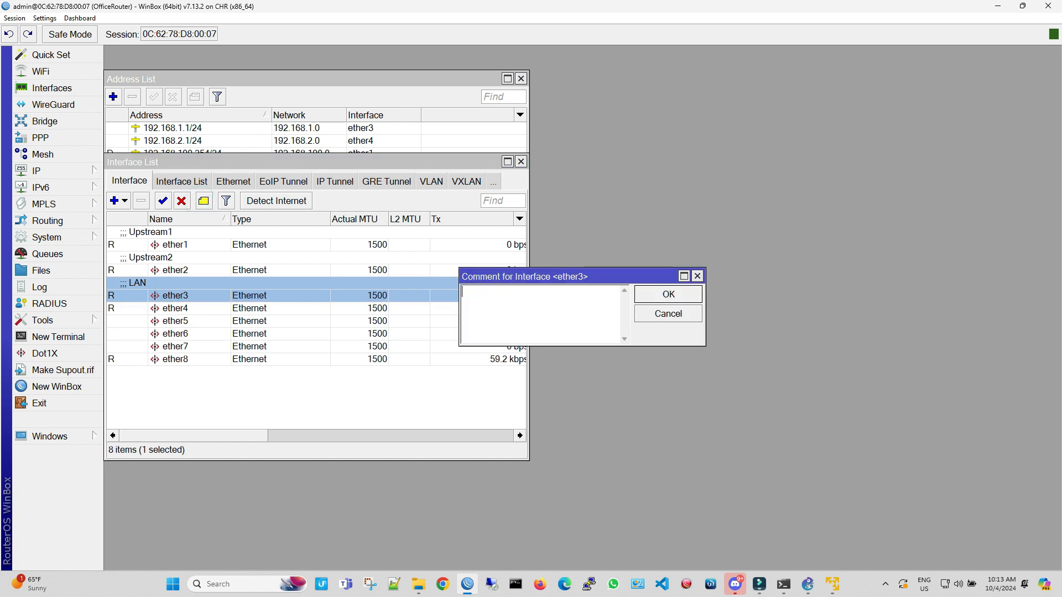
{"action": "type", "text": "Deparment1"}
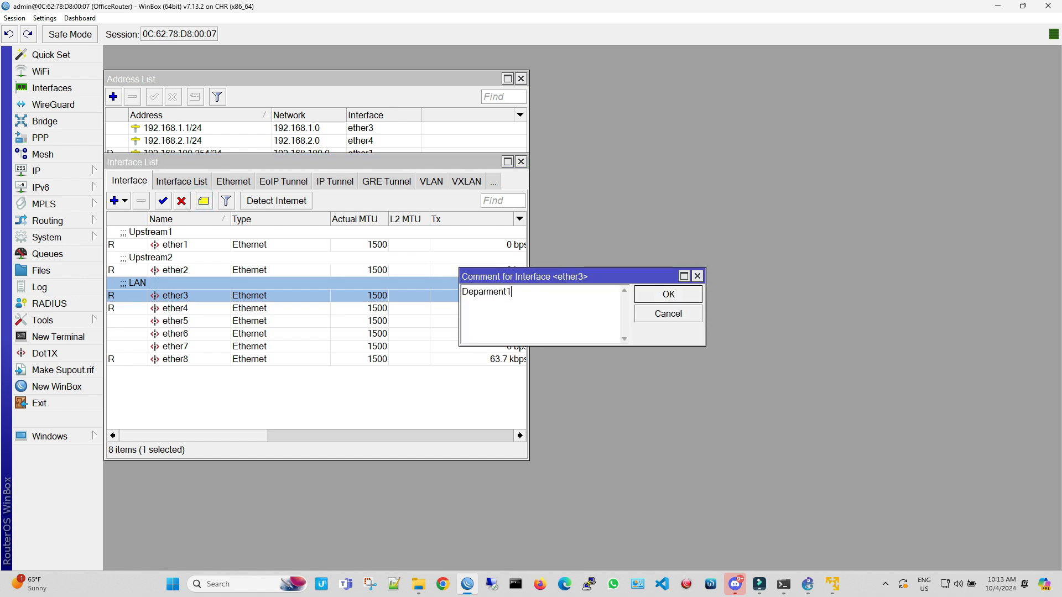
{"action": "left_click", "coordinate": [679, 298]}
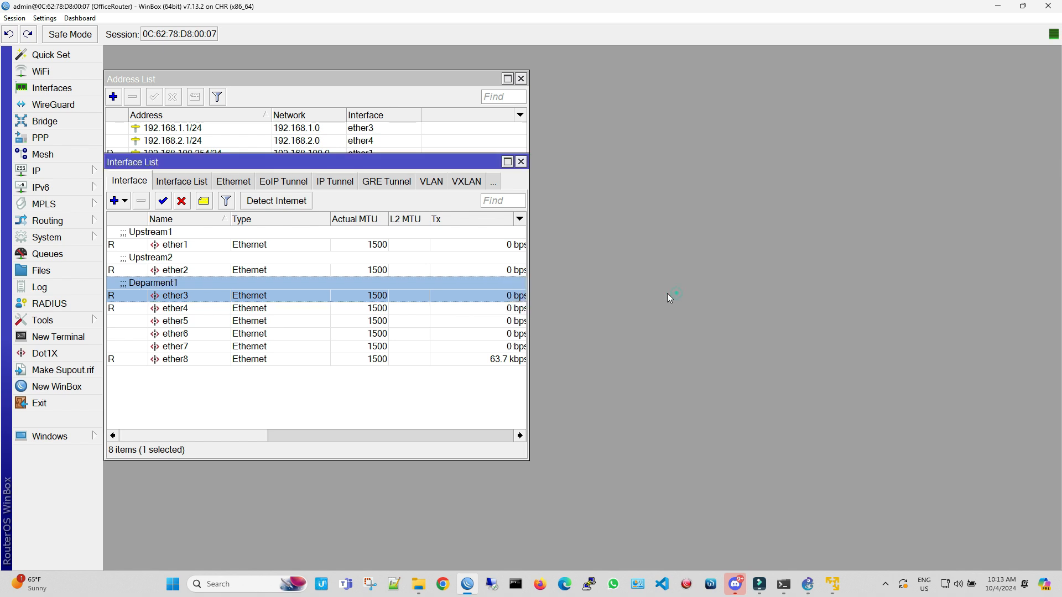
Step: Add the comment "Department2" to interface ether4 and close the interface list
{"action": "left_click", "coordinate": [235, 310]}
{"action": "left_click", "coordinate": [203, 201]}
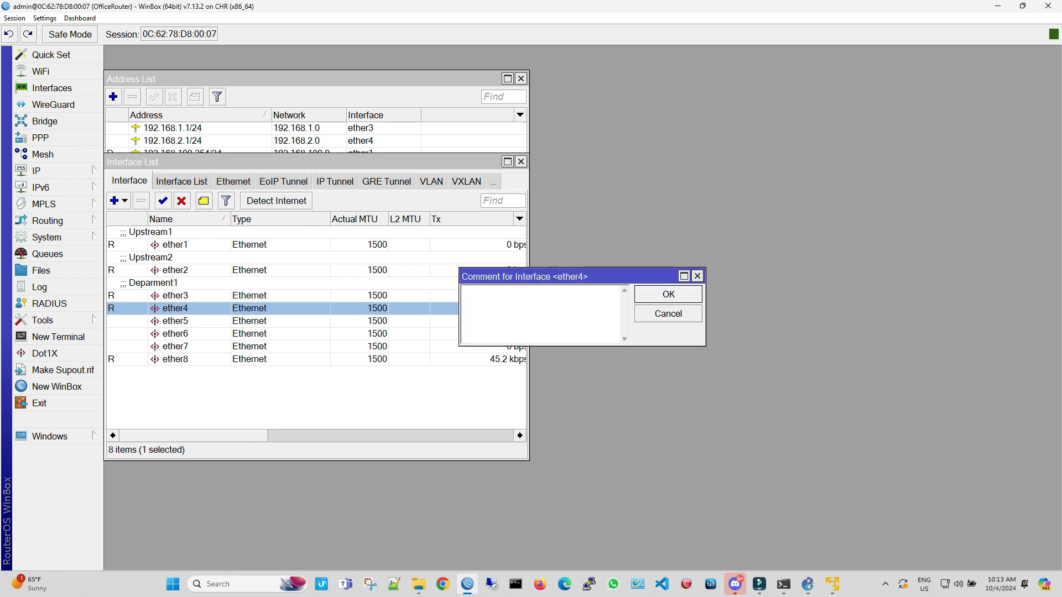
{"action": "type", "text": "Department2"}
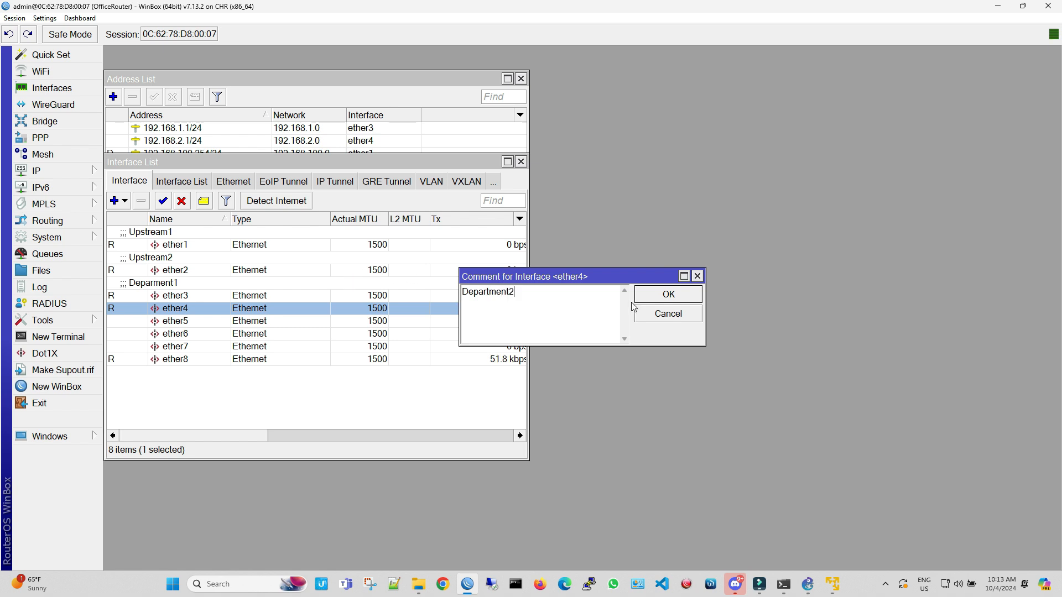
{"action": "left_click", "coordinate": [656, 297]}
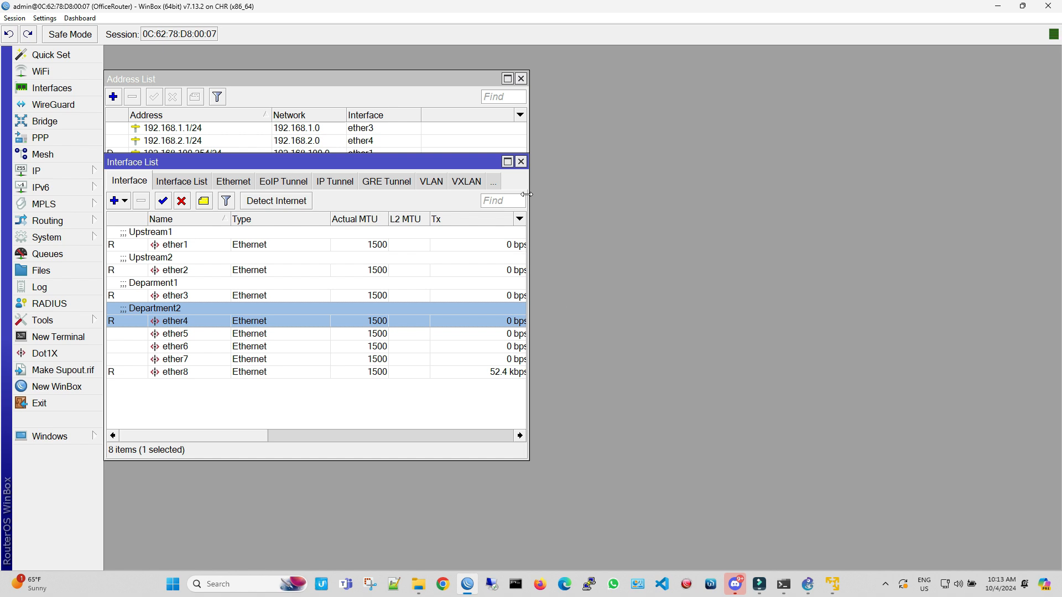
{"action": "left_click", "coordinate": [520, 162]}
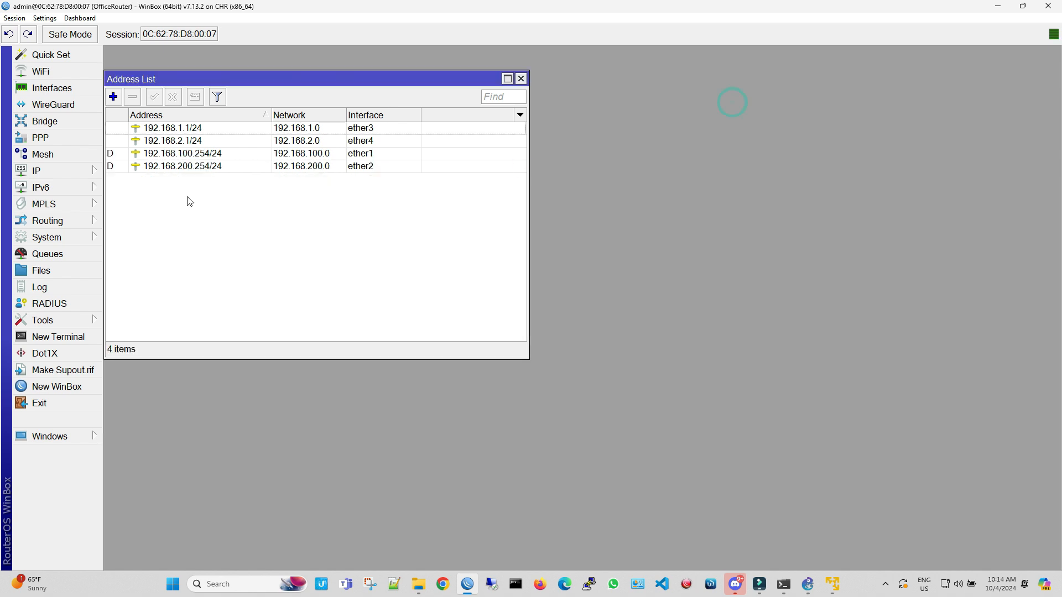
Step: Start the DHCP server setup on ether3, accepting the proposed network, gateway 192.168.1.1 and address pool
{"action": "left_click", "coordinate": [73, 176]}
{"action": "left_click", "coordinate": [159, 213]}
{"action": "left_click_drag", "start_coordinate": [366, 102], "coordinate": [529, 223]}
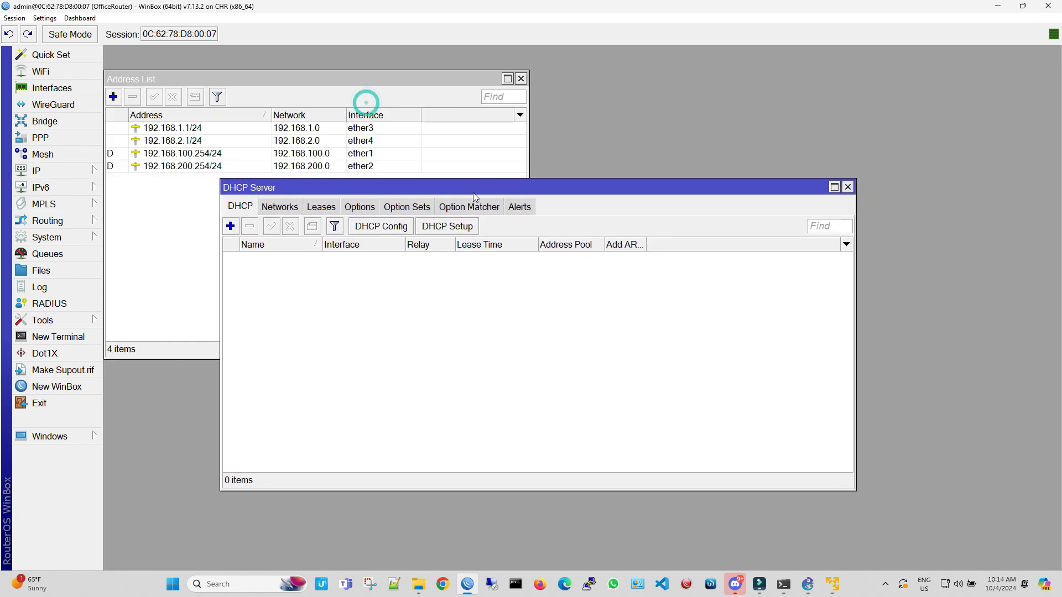
{"action": "left_click", "coordinate": [437, 226]}
{"action": "left_click", "coordinate": [474, 225]}
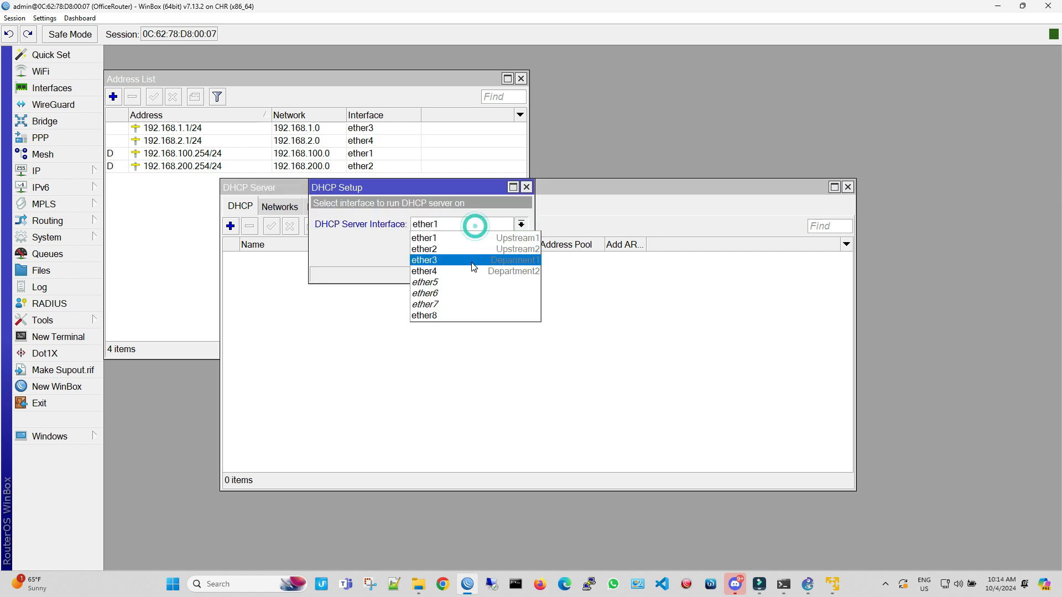
{"action": "left_click", "coordinate": [473, 261]}
{"action": "left_click", "coordinate": [469, 252]}
{"action": "left_click", "coordinate": [468, 254]}
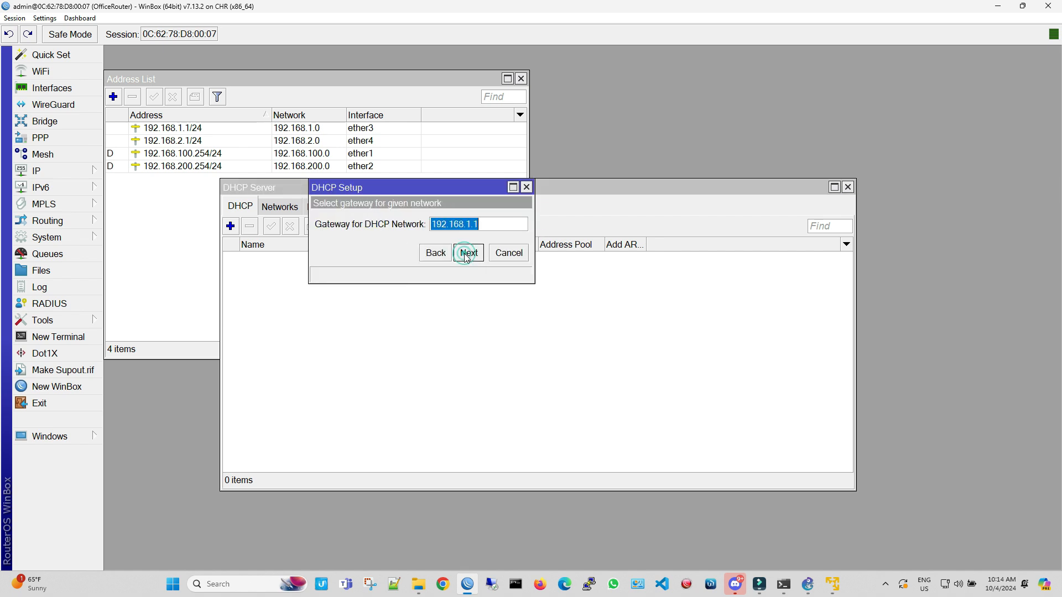
{"action": "left_click", "coordinate": [468, 254]}
{"action": "left_click", "coordinate": [468, 253]}
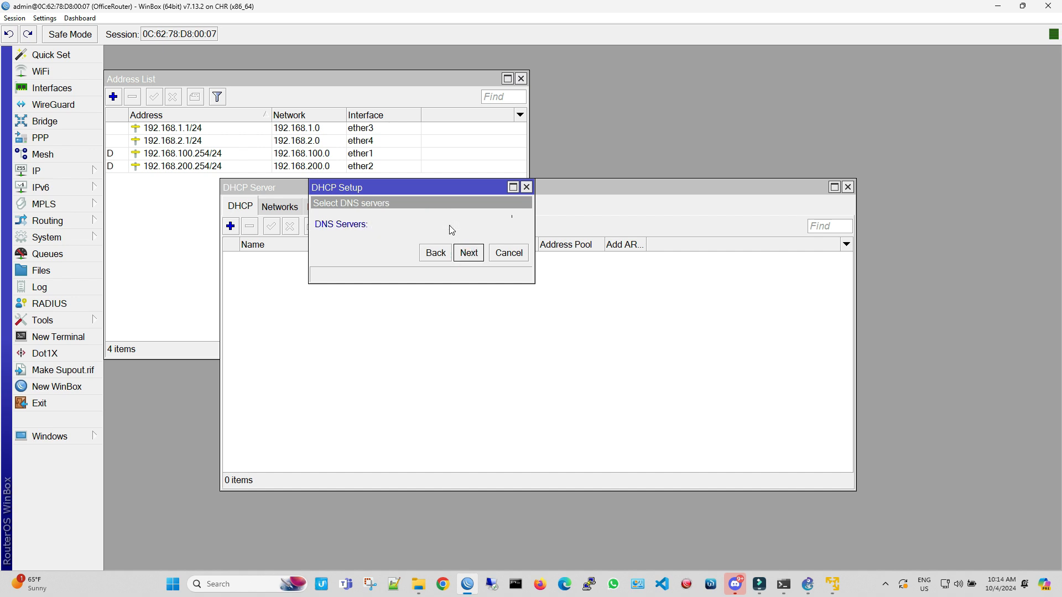
Step: Set the DNS server to 8.8.8.8 and complete the ether3 DHCP setup with the 00:30:00 lease time
{"action": "left_click", "coordinate": [451, 226]}
{"action": "type", "text": "8.8.8.8"}
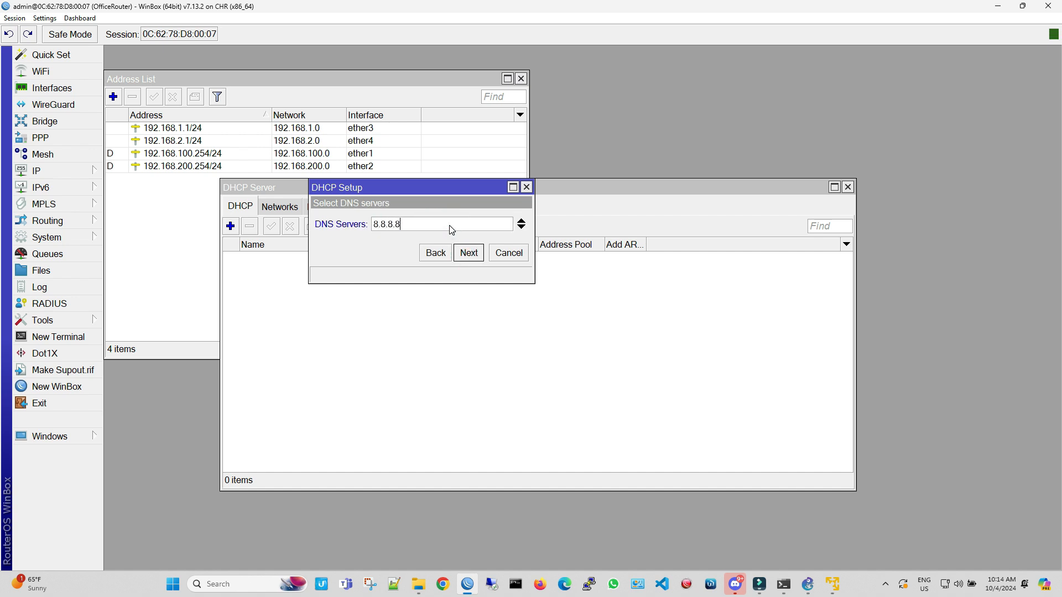
{"action": "left_click", "coordinate": [479, 253]}
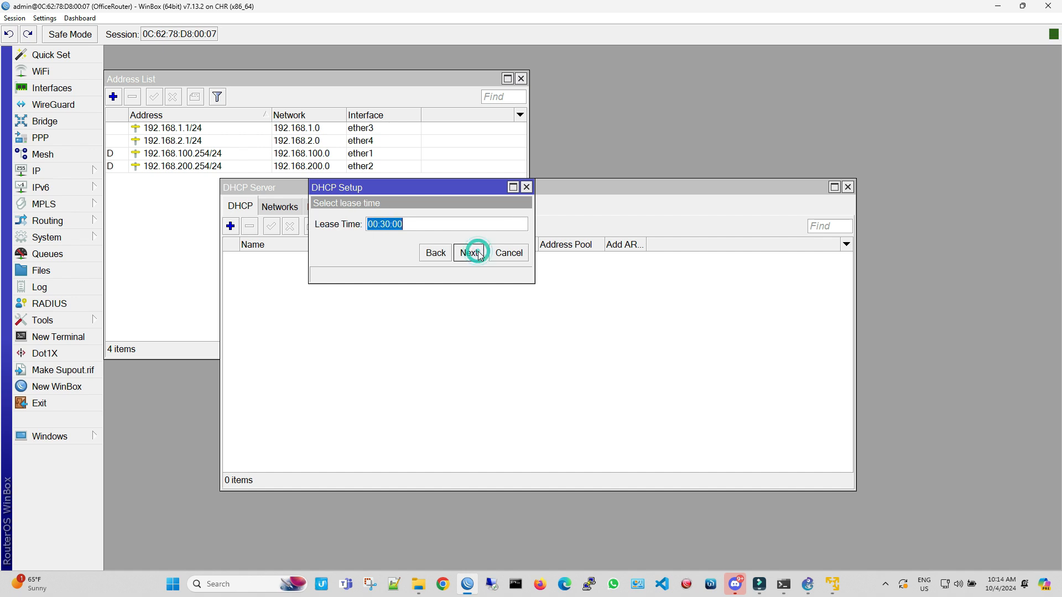
{"action": "left_click", "coordinate": [479, 254]}
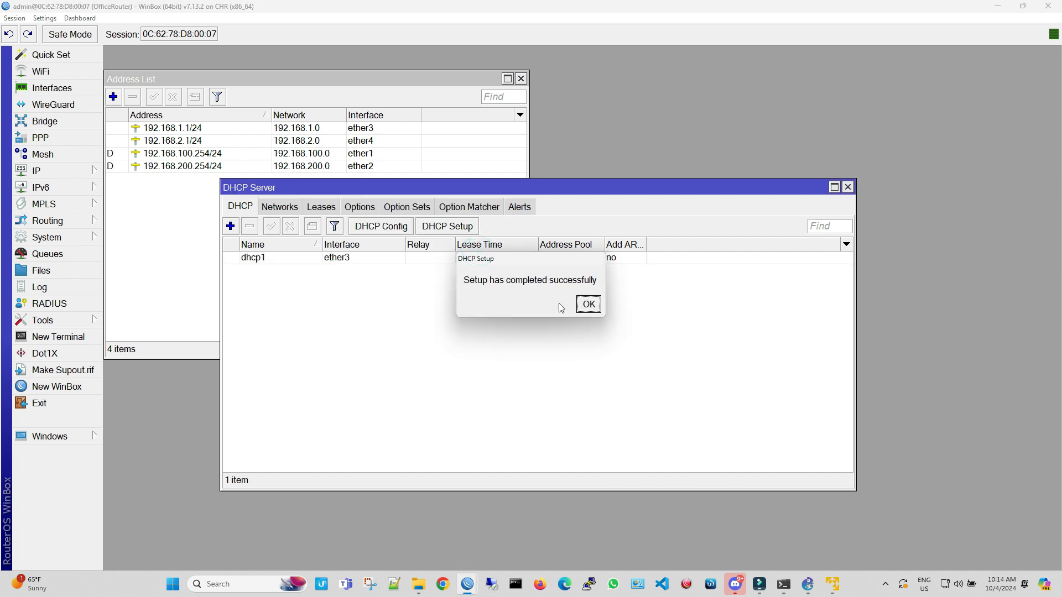
{"action": "left_click", "coordinate": [588, 304]}
Step: Set up a DHCP server on ether4, accepting the 192.168.2.0/24 network, the 192.168.2.2-192.168.2.254 pool and all remaining defaults
{"action": "left_click", "coordinate": [431, 230]}
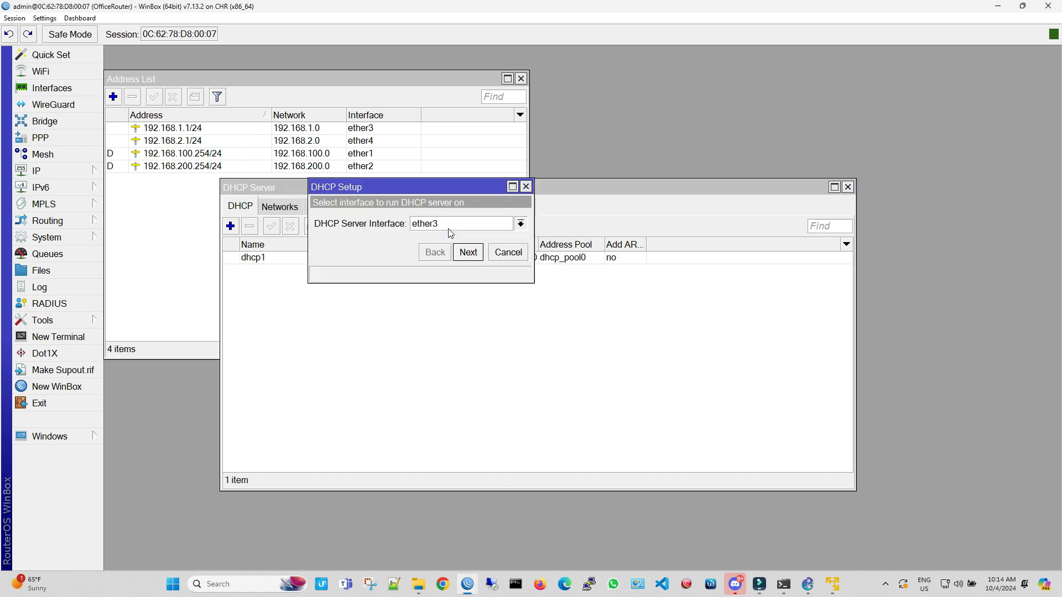
{"action": "left_click", "coordinate": [450, 230]}
{"action": "left_click", "coordinate": [450, 269]}
{"action": "left_click", "coordinate": [467, 253]}
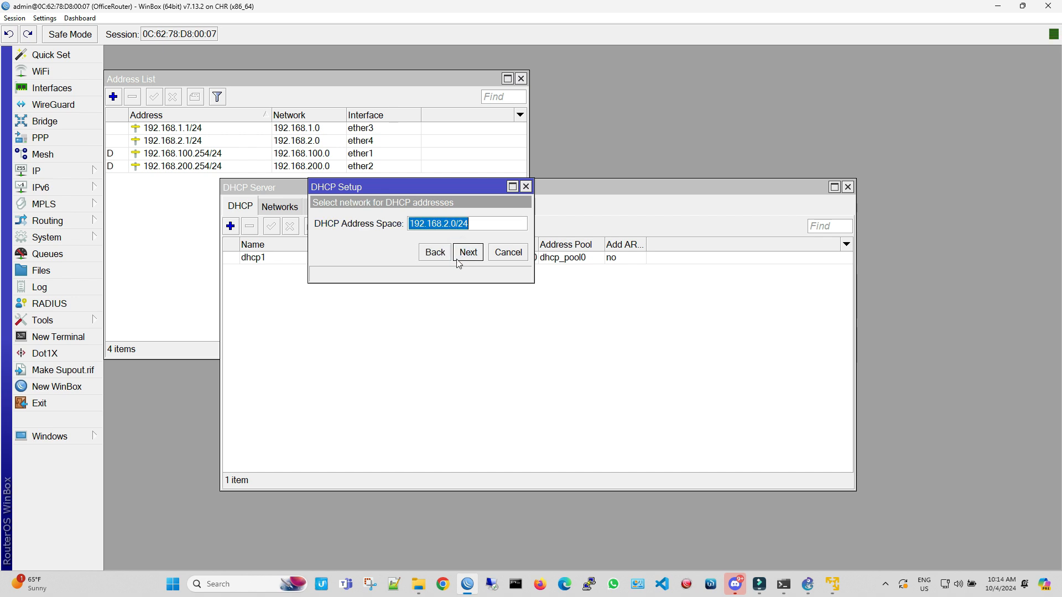
{"action": "left_click", "coordinate": [457, 260]}
{"action": "left_click", "coordinate": [455, 257]}
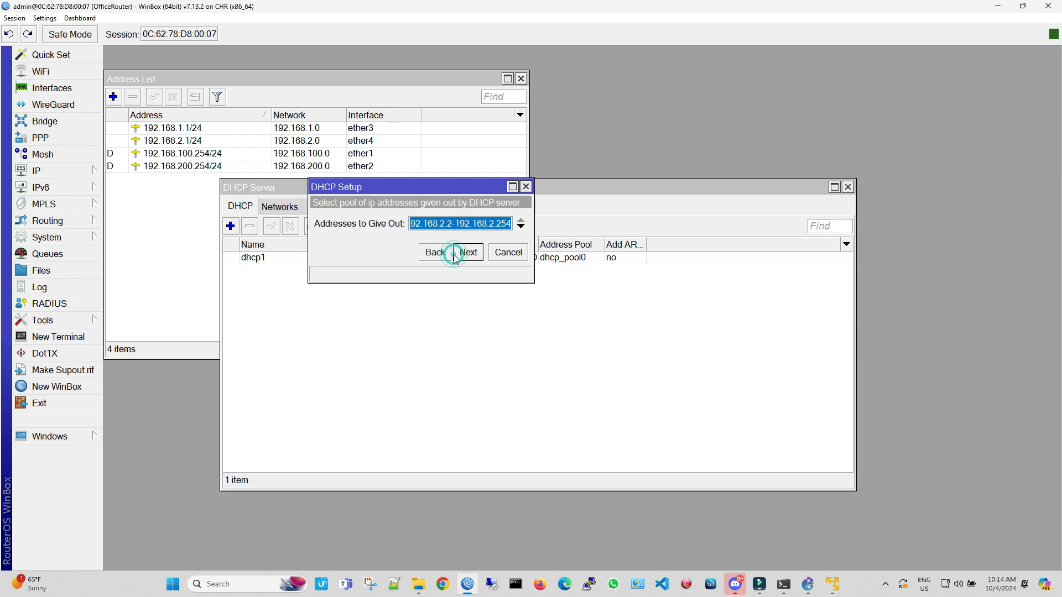
{"action": "left_click", "coordinate": [455, 257]}
{"action": "left_click", "coordinate": [455, 257]}
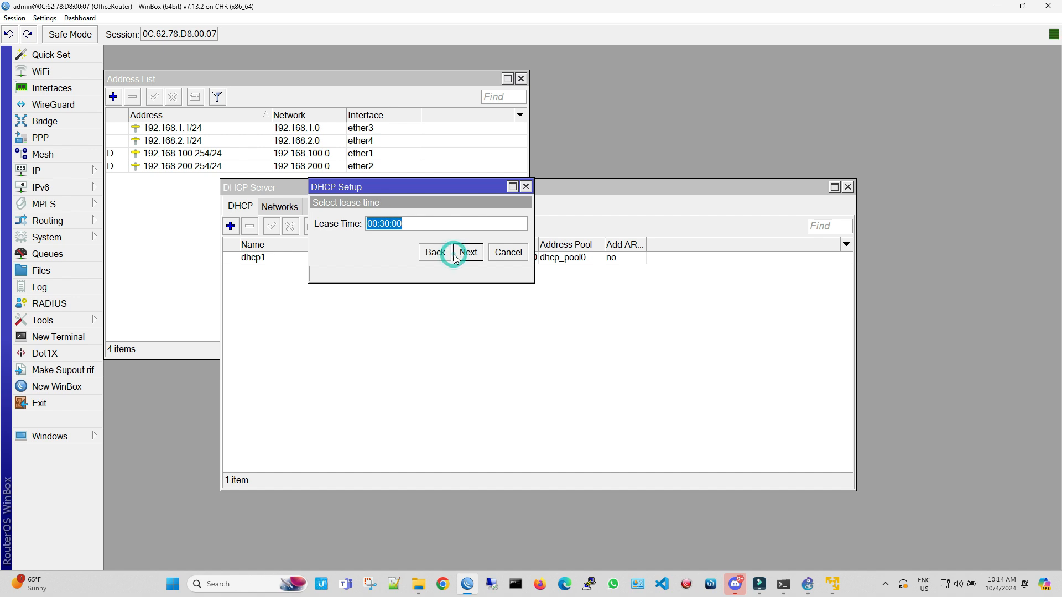
{"action": "left_click", "coordinate": [455, 255]}
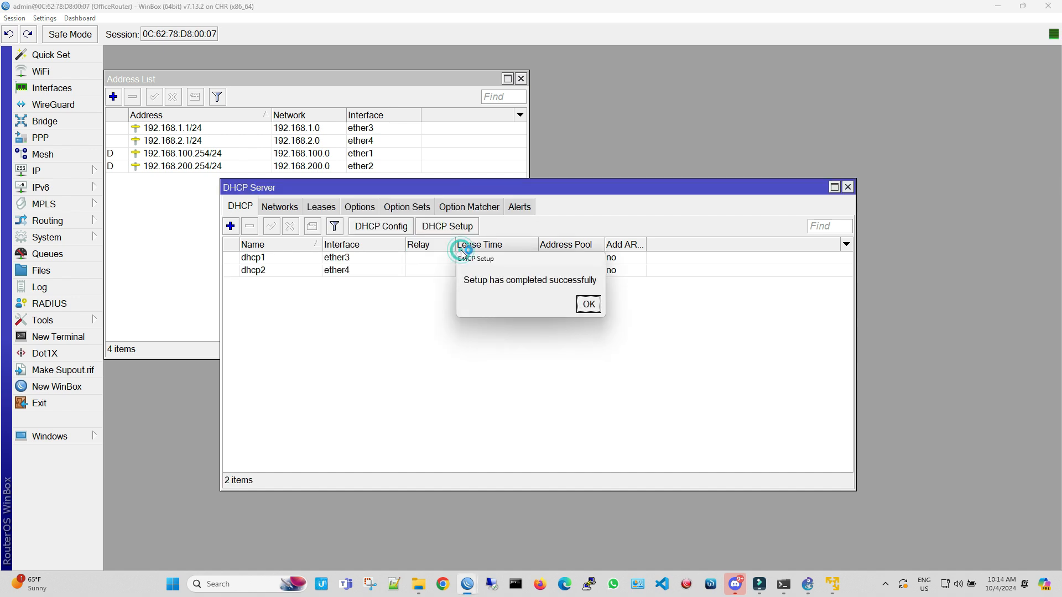
{"action": "left_click", "coordinate": [591, 304]}
Step: Start a new firewall NAT rule in the srcnat chain with source address 192.168.1.0/24
{"action": "left_click", "coordinate": [49, 171]}
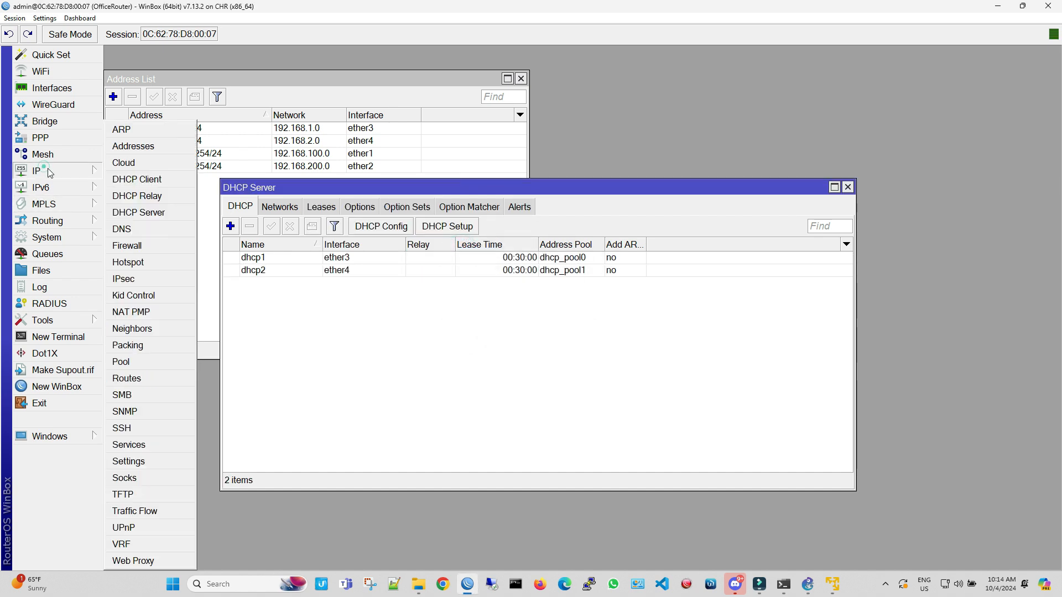
{"action": "left_click", "coordinate": [126, 246]}
{"action": "left_click", "coordinate": [365, 148]}
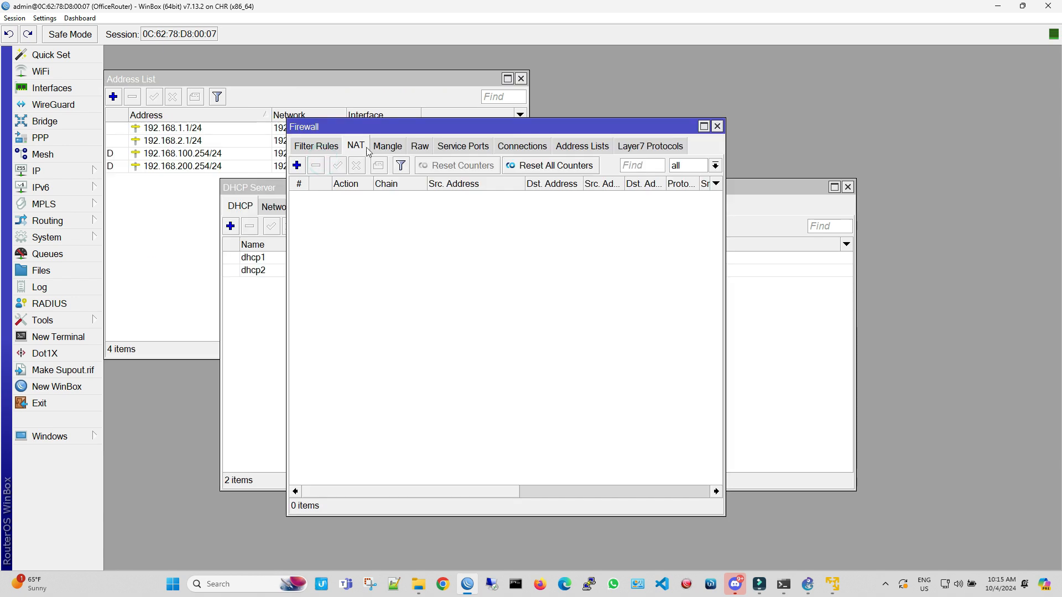
{"action": "left_click", "coordinate": [387, 146]}
{"action": "left_click", "coordinate": [355, 145]}
{"action": "left_click", "coordinate": [297, 165]}
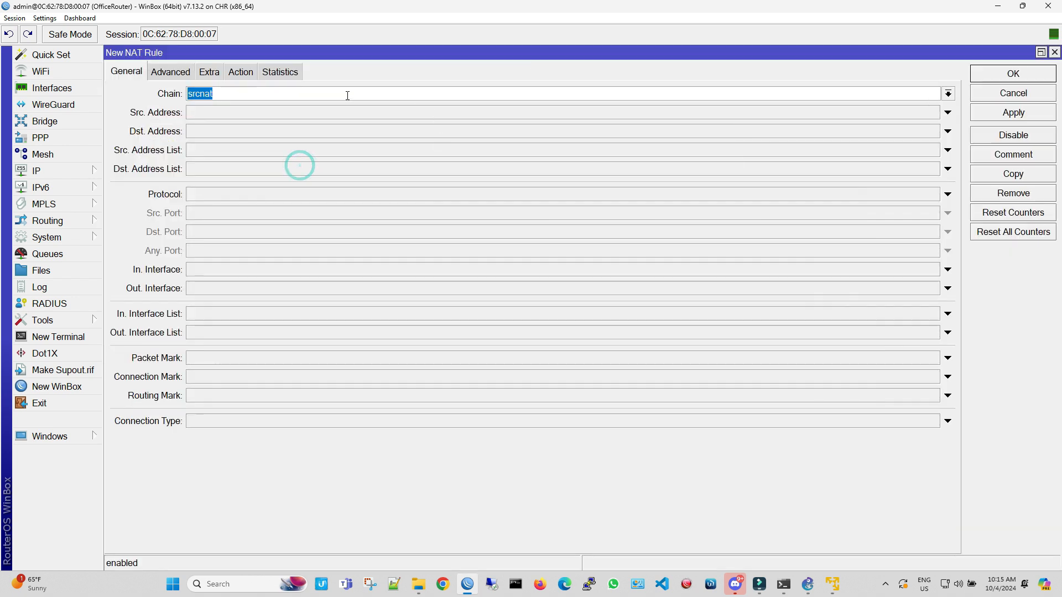
{"action": "left_click", "coordinate": [253, 113]}
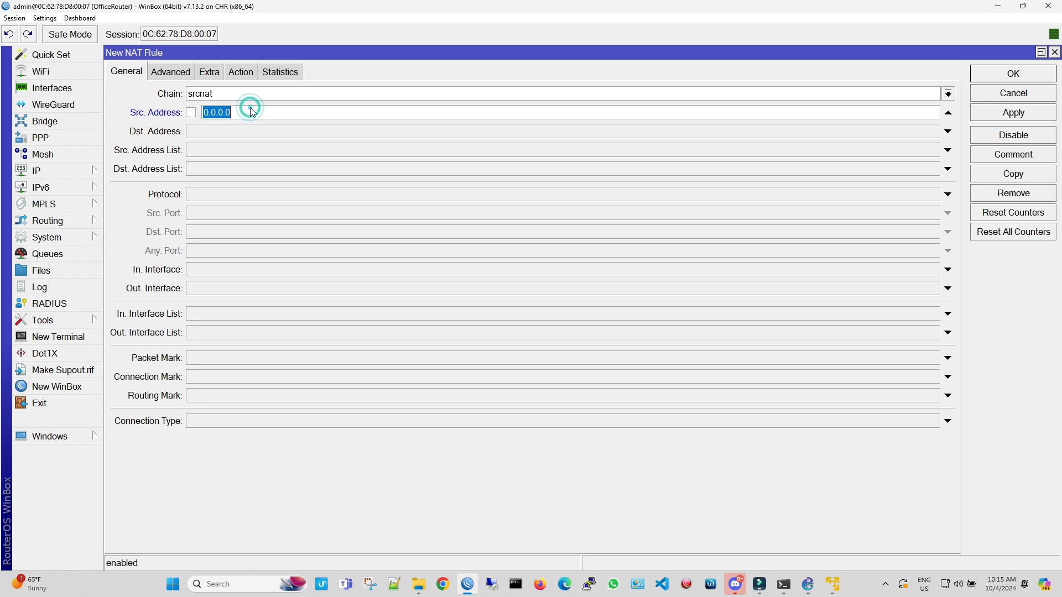
{"action": "type", "text": "192.168.1.0/24"}
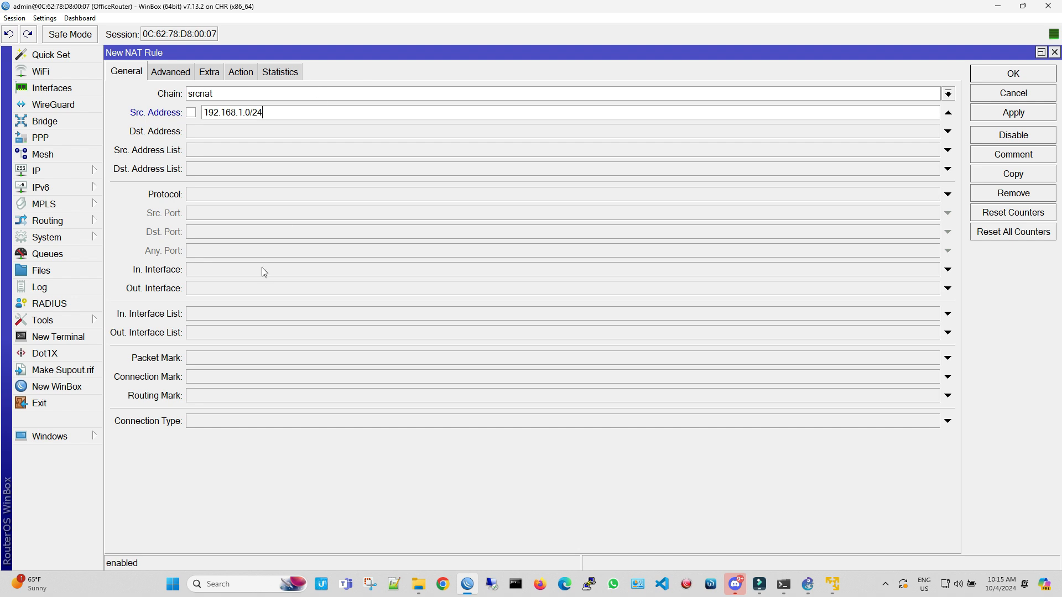
Step: Set the rule's outgoing interface to ether1 and its action to masquerade, and save the NAT rule
{"action": "left_click", "coordinate": [254, 287]}
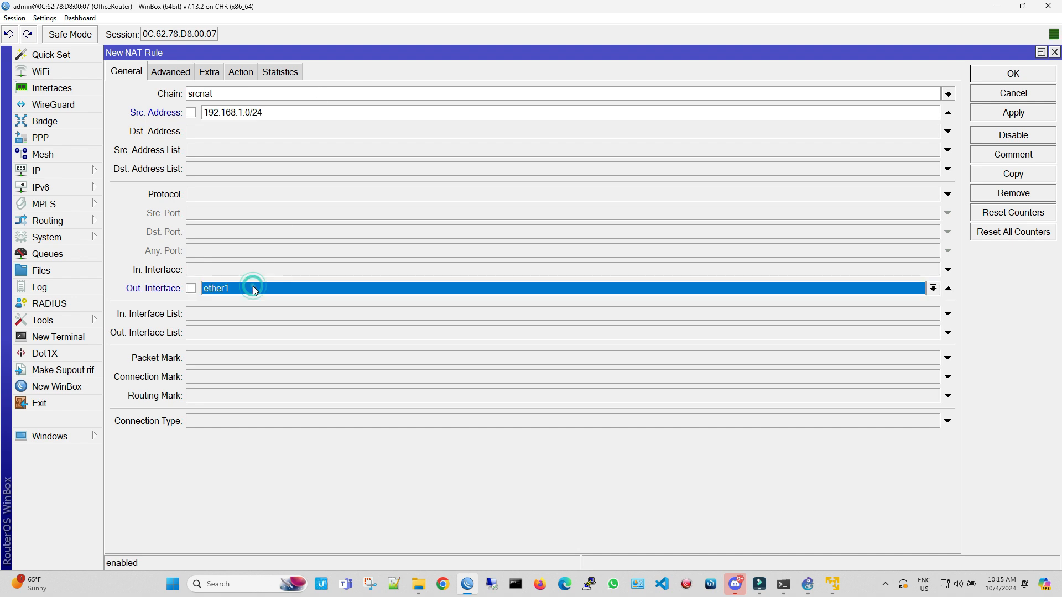
{"action": "left_click", "coordinate": [240, 73]}
{"action": "left_click", "coordinate": [226, 92]}
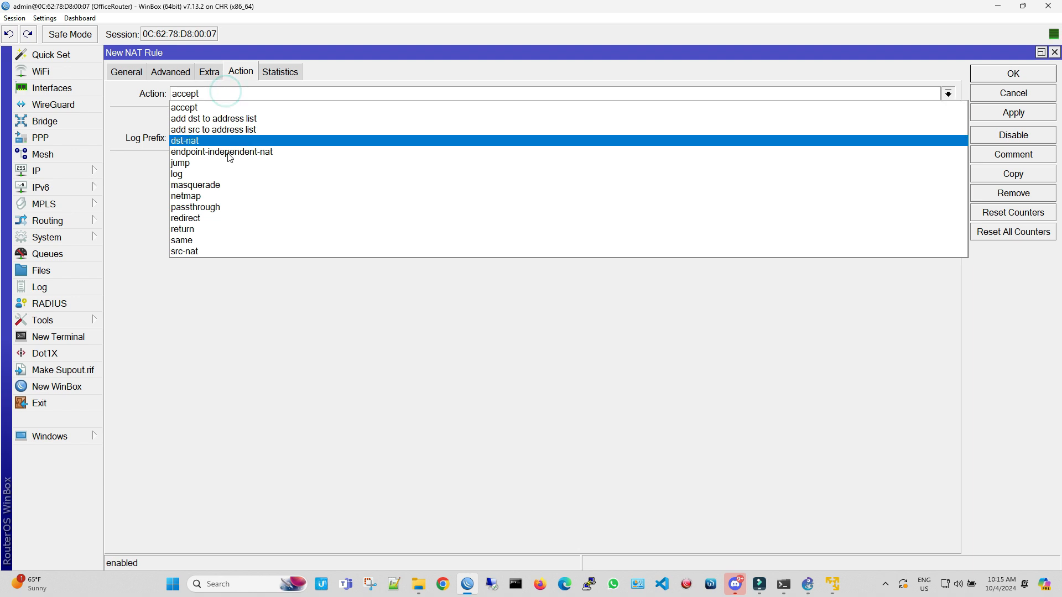
{"action": "left_click", "coordinate": [226, 185]}
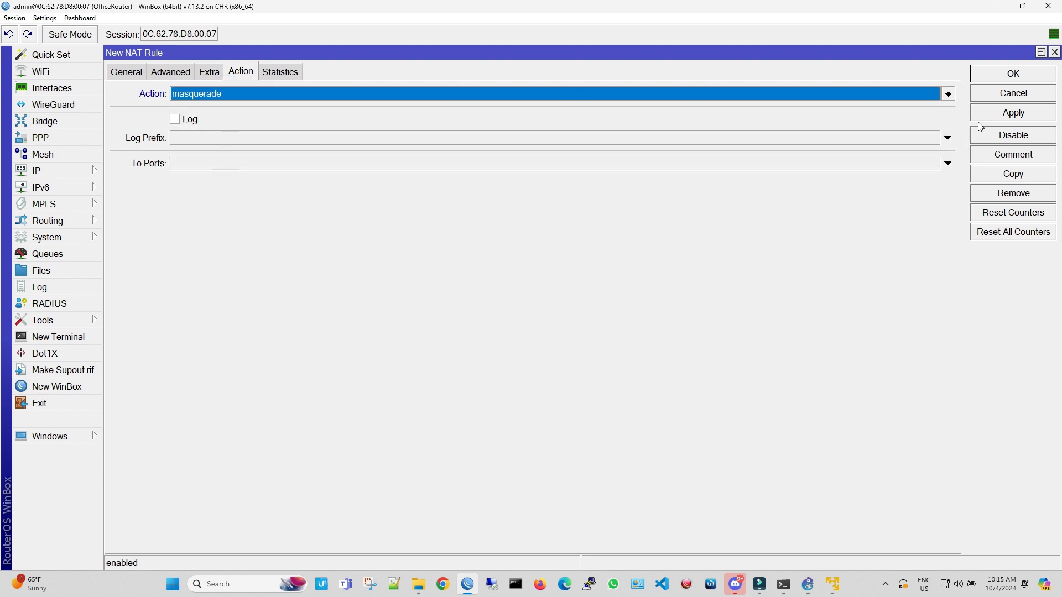
{"action": "left_click", "coordinate": [1000, 115]}
{"action": "left_click", "coordinate": [1033, 78]}
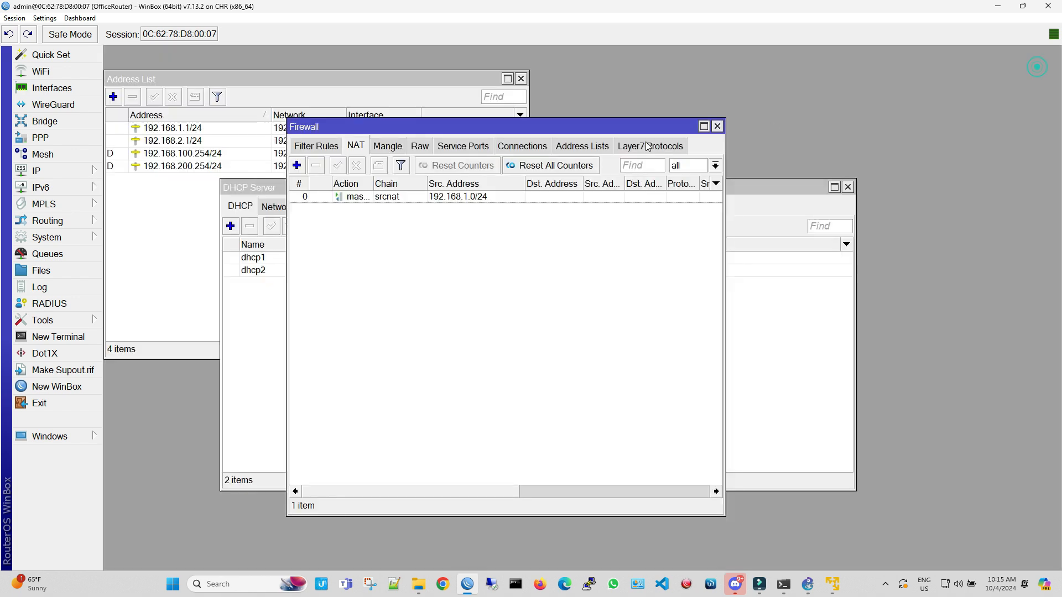
Step: Start another srcnat NAT rule with source address 192.168.2.0/24 and outgoing interface ether2
{"action": "left_click", "coordinate": [297, 166]}
{"action": "left_click", "coordinate": [116, 71]}
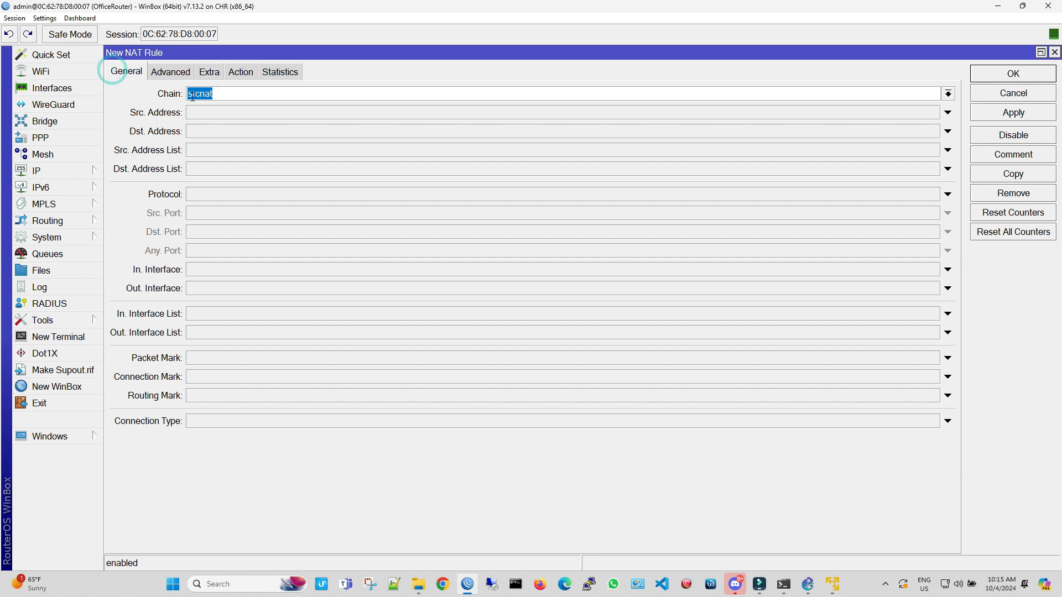
{"action": "left_click", "coordinate": [203, 112]}
{"action": "type", "text": "192.168.2.0/24"}
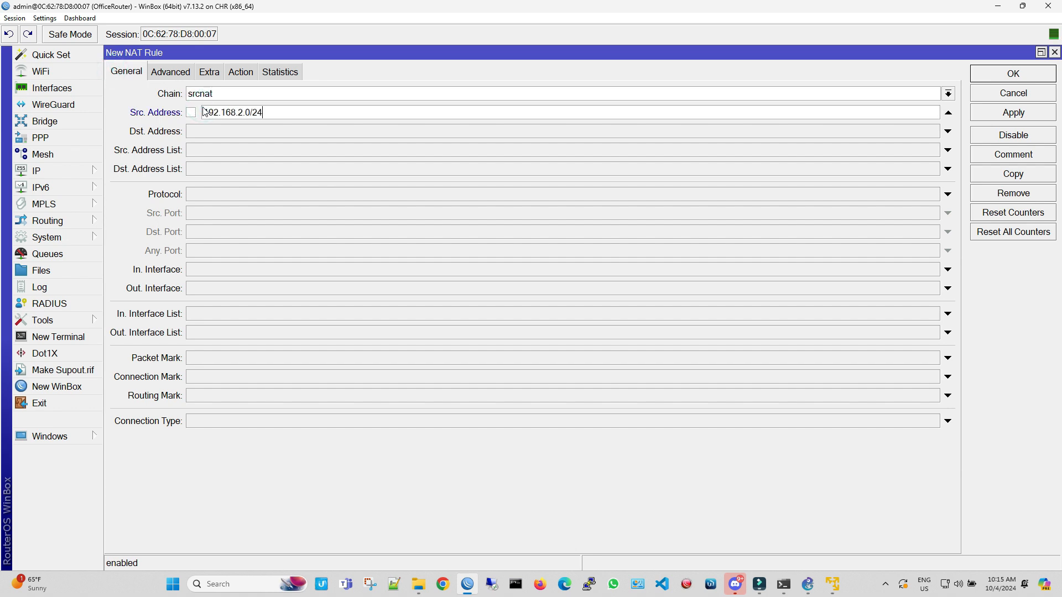
{"action": "left_click", "coordinate": [231, 287]}
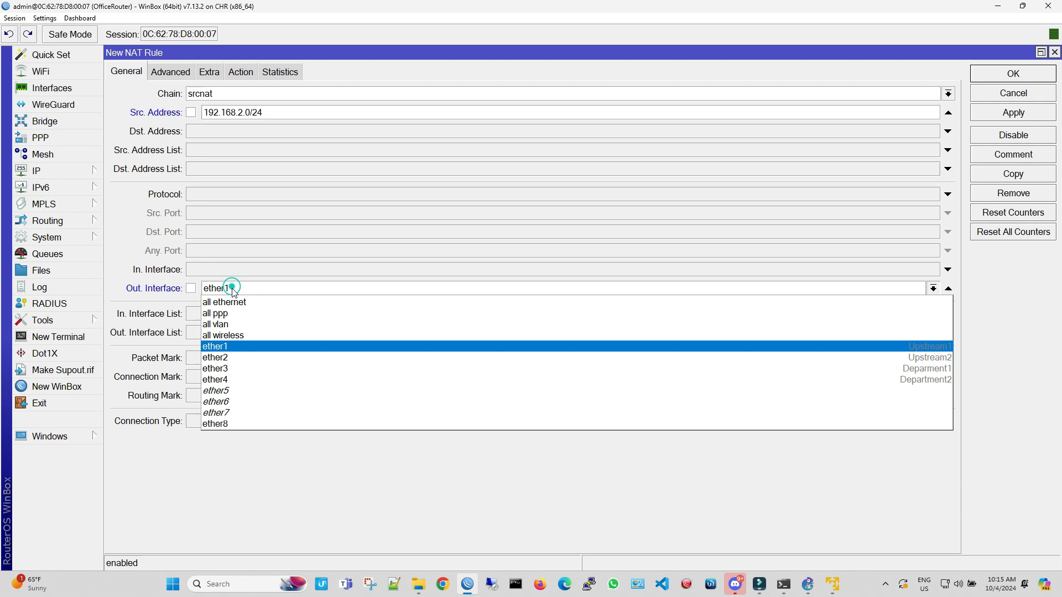
{"action": "left_click", "coordinate": [242, 358]}
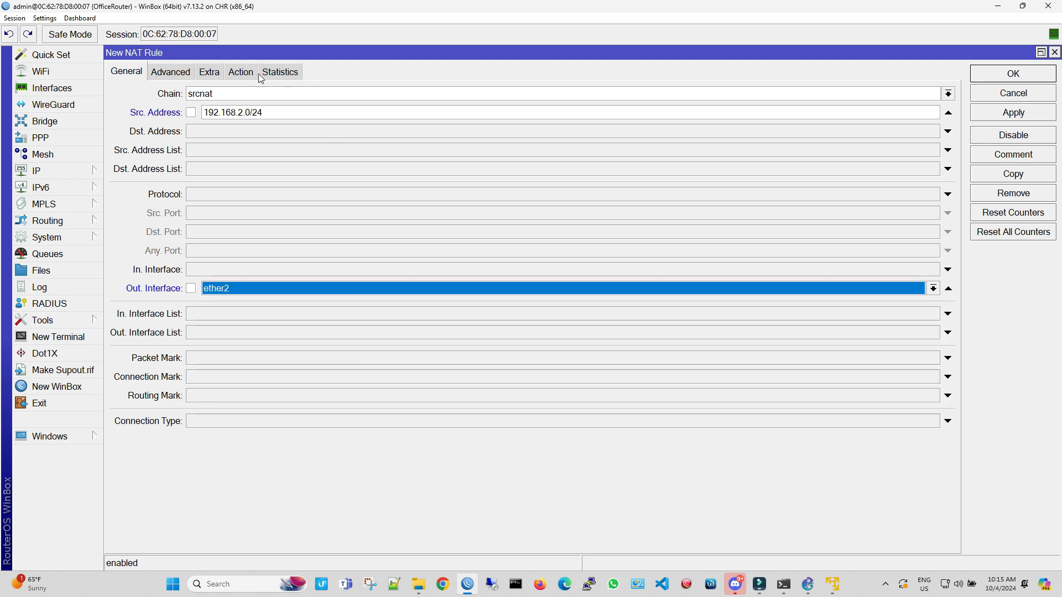
Step: Set the second NAT rule's action to masquerade, save it, and close the firewall, DHCP server and address list windows
{"action": "left_click", "coordinate": [242, 72]}
{"action": "left_click", "coordinate": [240, 96]}
{"action": "left_click", "coordinate": [235, 183]}
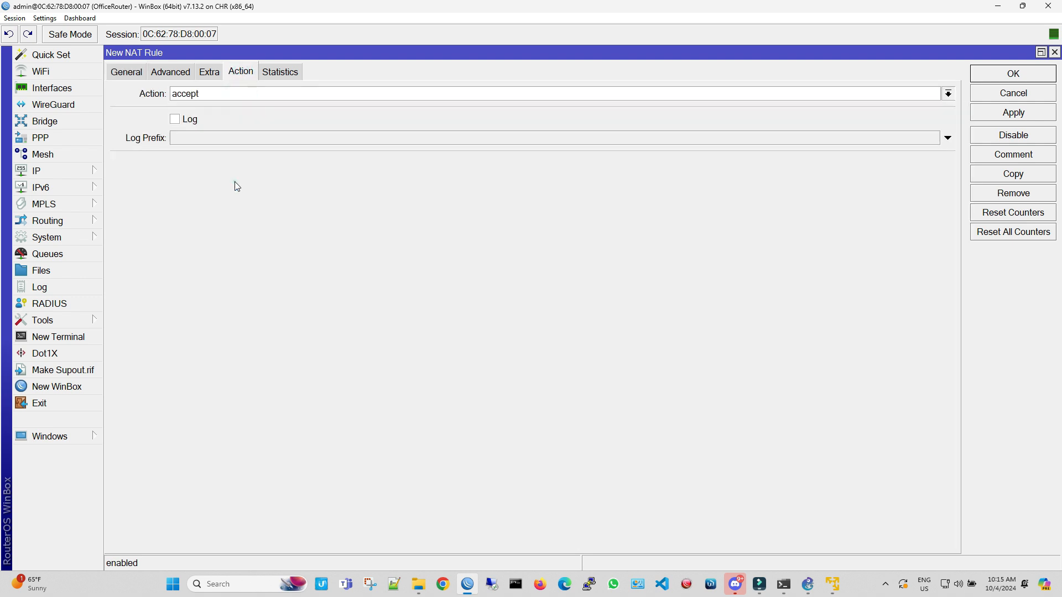
{"action": "left_click", "coordinate": [1000, 112]}
{"action": "left_click", "coordinate": [1004, 77]}
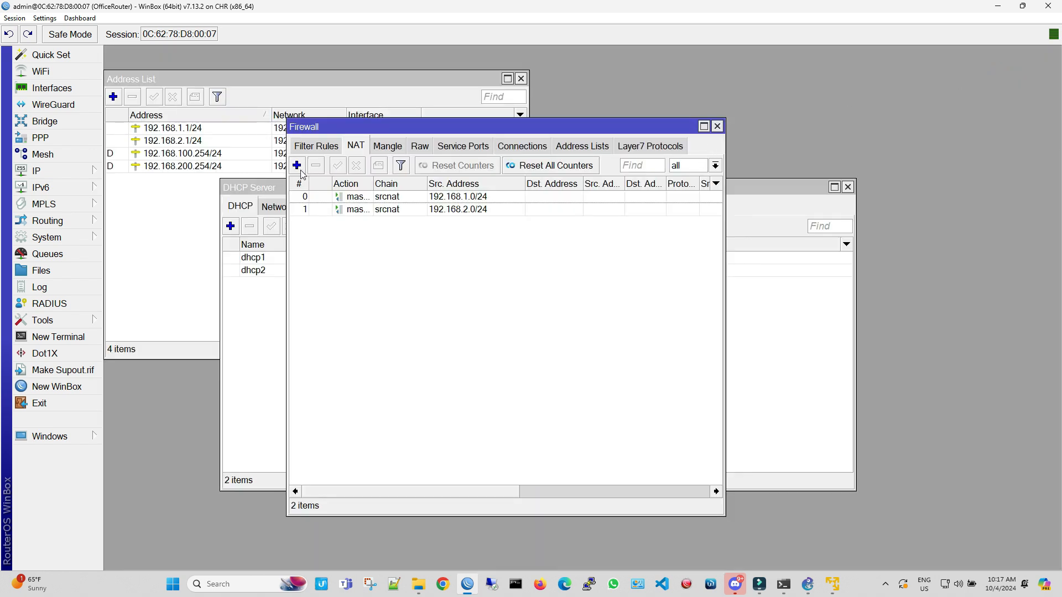
{"action": "left_click", "coordinate": [718, 126]}
{"action": "left_click", "coordinate": [848, 187]}
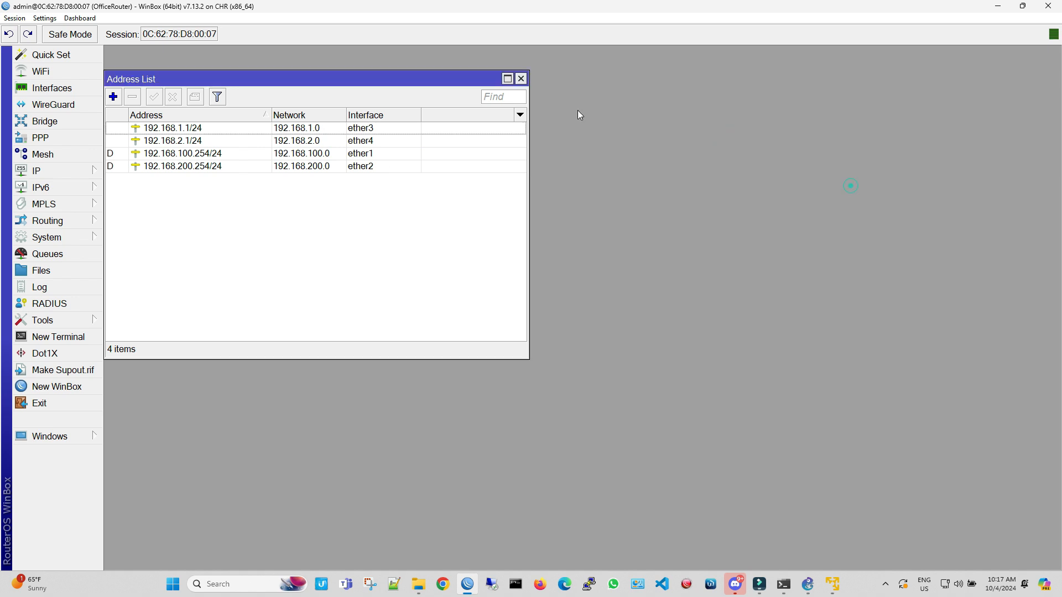
{"action": "left_click", "coordinate": [522, 79]}
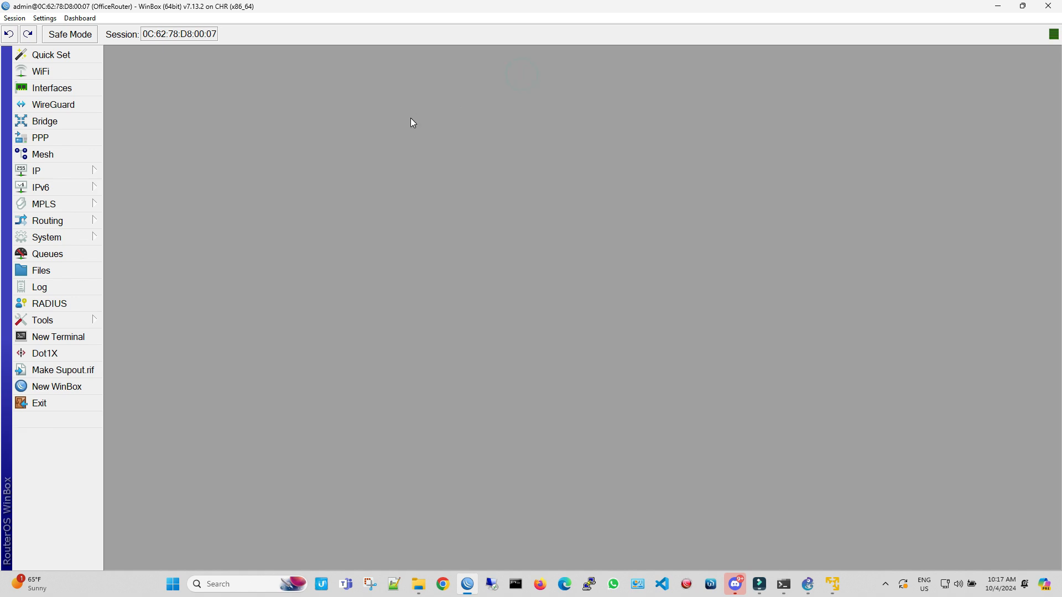
Step: Create a routing table named D1 with FIB enabled
{"action": "left_click", "coordinate": [78, 219]}
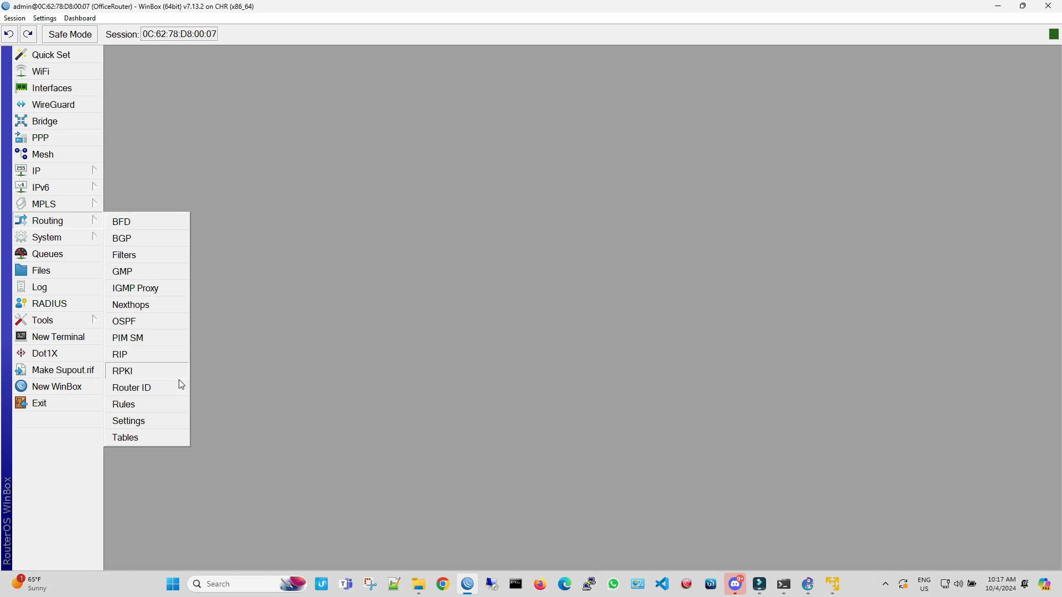
{"action": "left_click", "coordinate": [165, 436]}
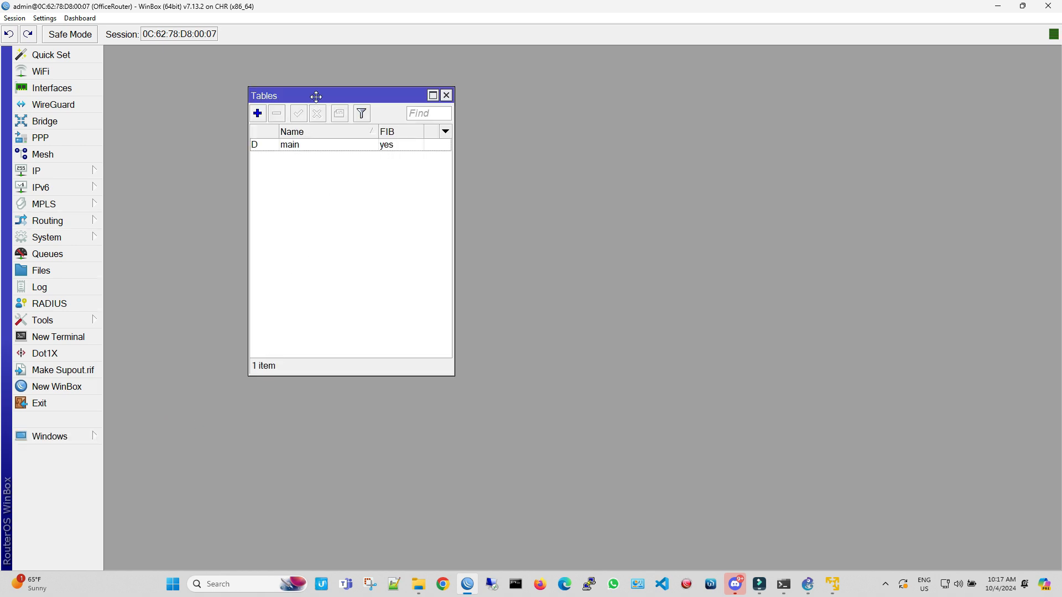
{"action": "left_click_drag", "start_coordinate": [315, 95], "coordinate": [393, 130]}
{"action": "left_click", "coordinate": [338, 150]}
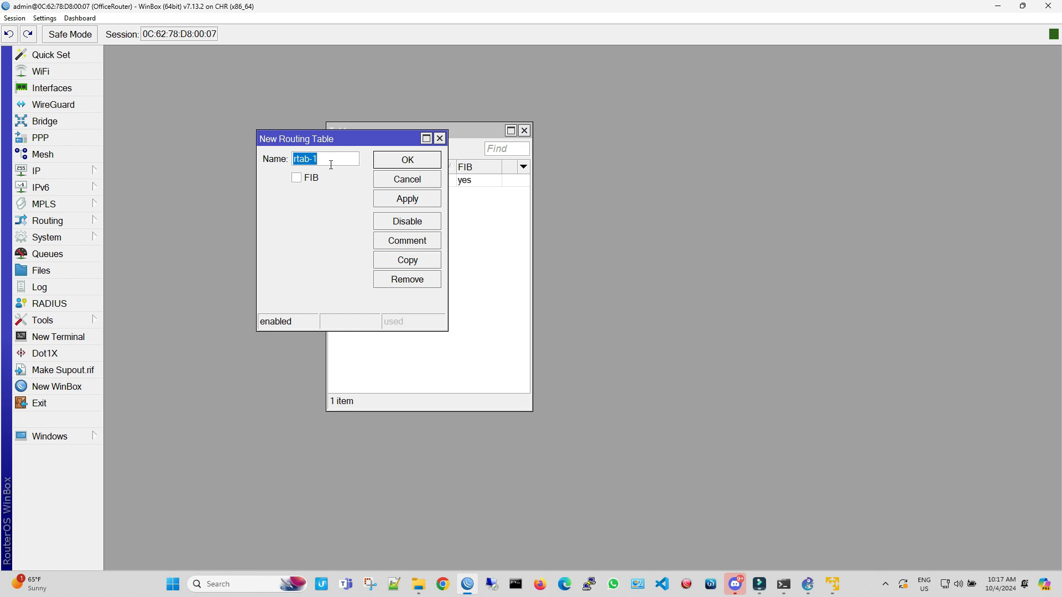
{"action": "key", "text": "BackSpace"}
{"action": "left_click", "coordinate": [296, 178]}
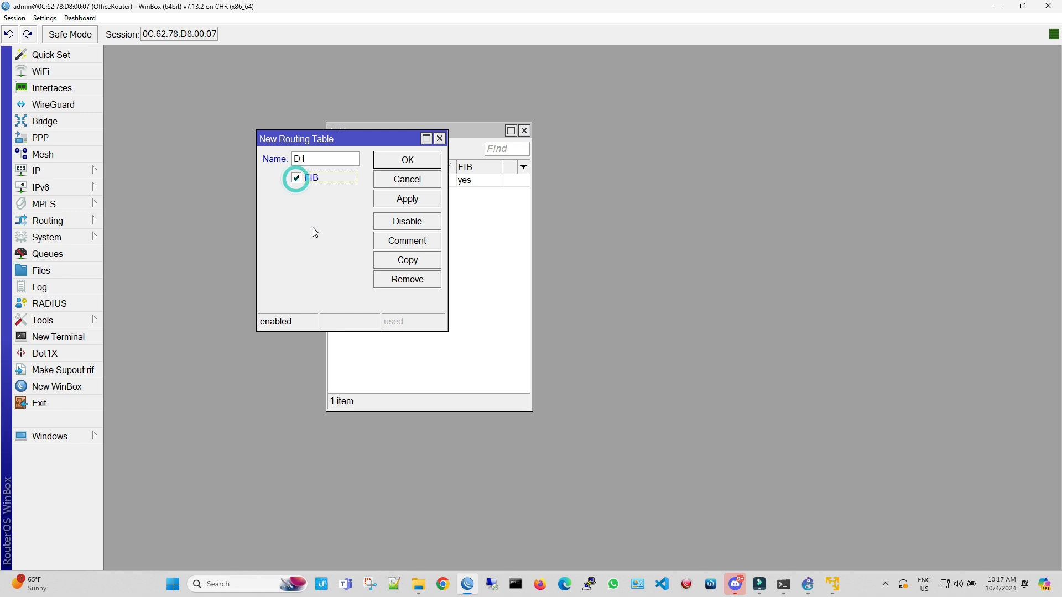
{"action": "left_click", "coordinate": [396, 203]}
Step: Copy the D1 routing table as a new FIB-enabled table named D2, save it and close the routing tables
{"action": "left_click", "coordinate": [409, 260]}
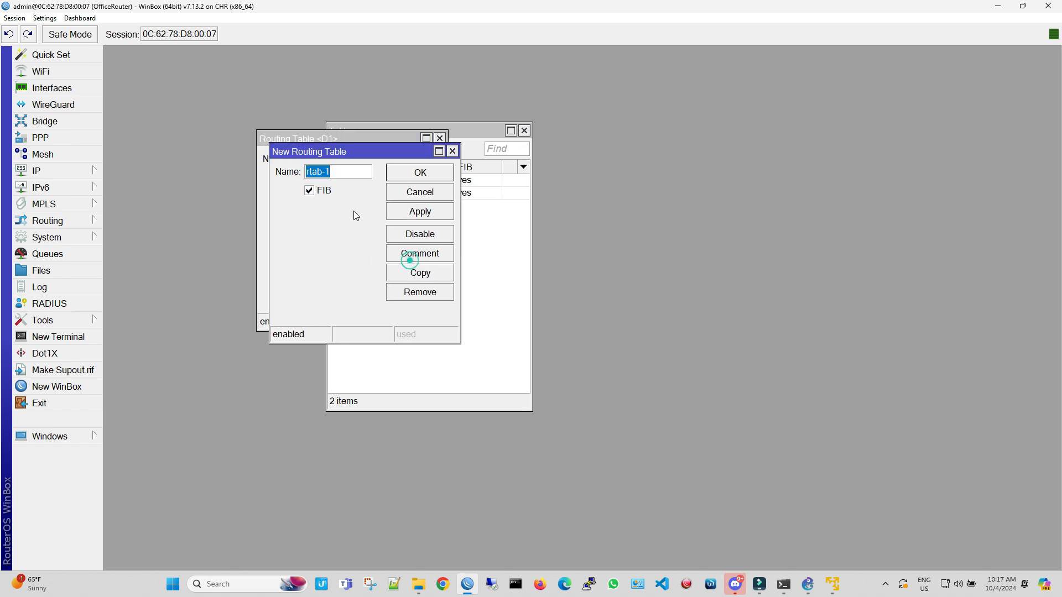
{"action": "key", "text": "BackSpace"}
{"action": "type", "text": "D2"}
{"action": "left_click", "coordinate": [427, 221]}
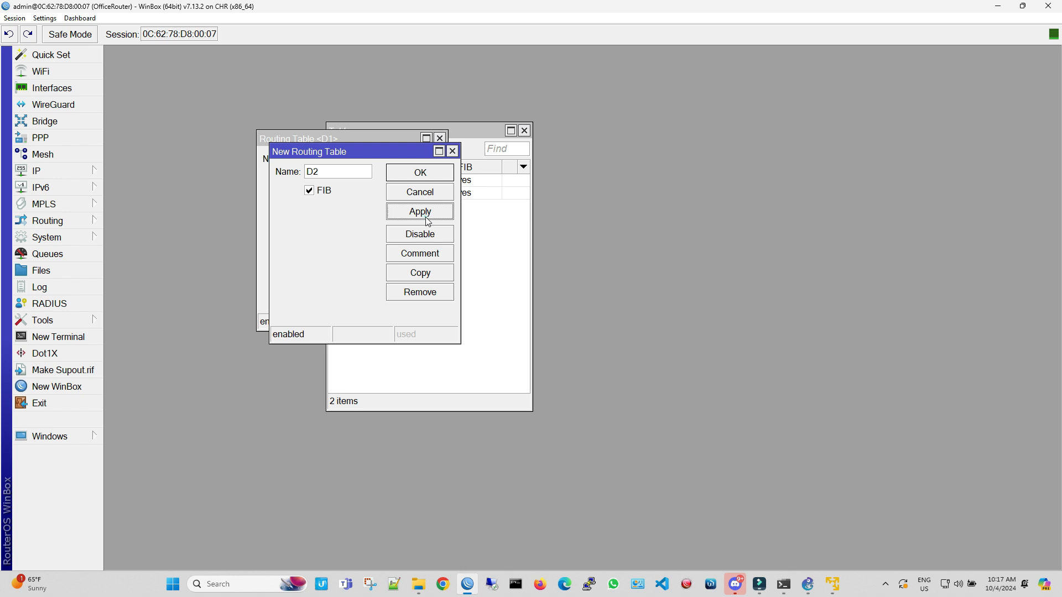
{"action": "left_click", "coordinate": [433, 173]}
{"action": "left_click", "coordinate": [423, 160]}
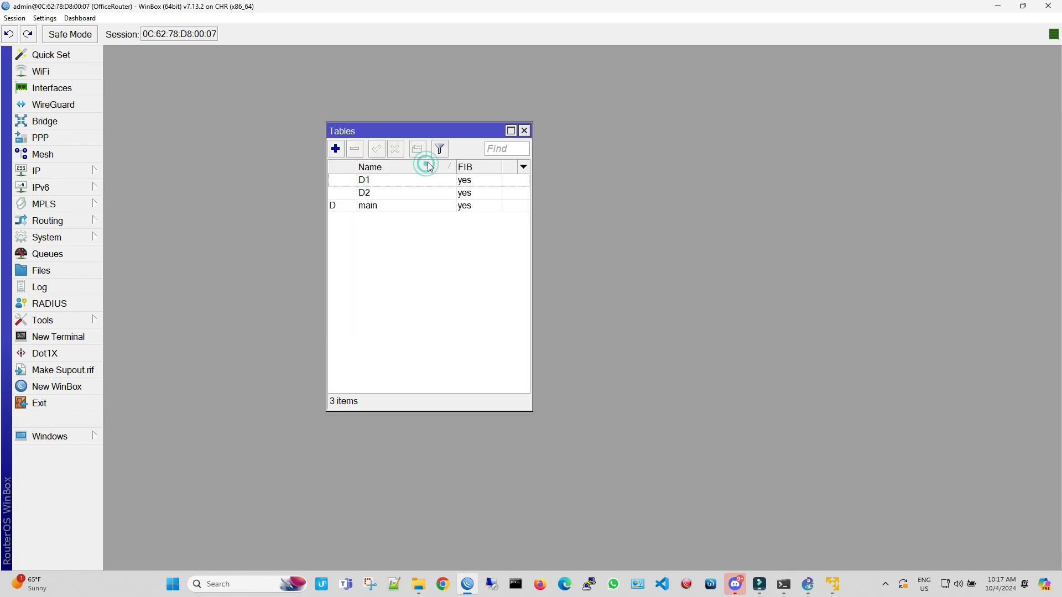
{"action": "left_click", "coordinate": [525, 131]}
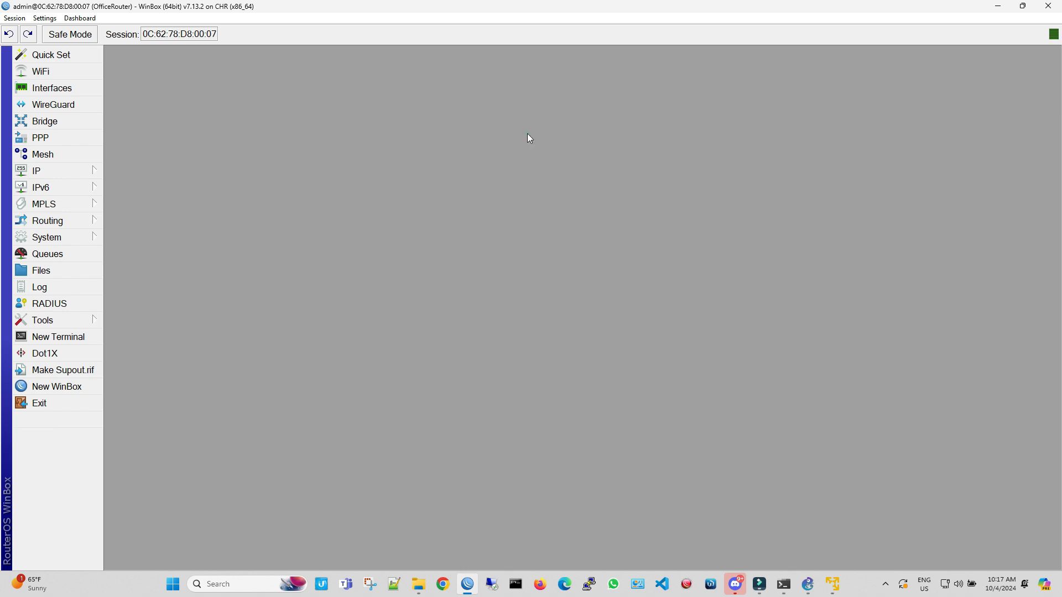
Step: Add a policy routing rule for source address 192.168.1.0/24 that looks up table D1
{"action": "left_click", "coordinate": [95, 221]}
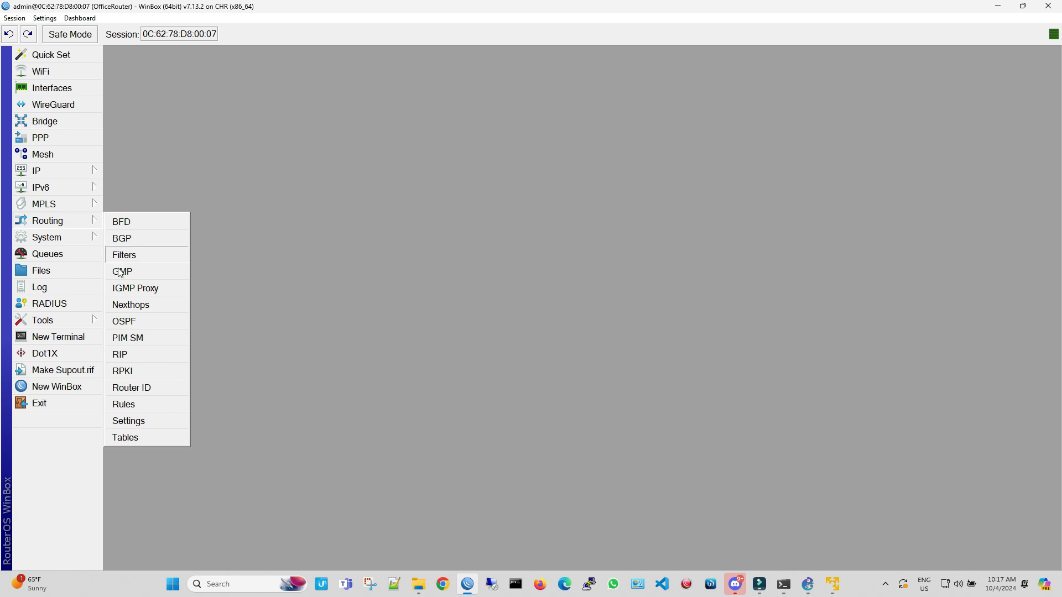
{"action": "left_click", "coordinate": [148, 403]}
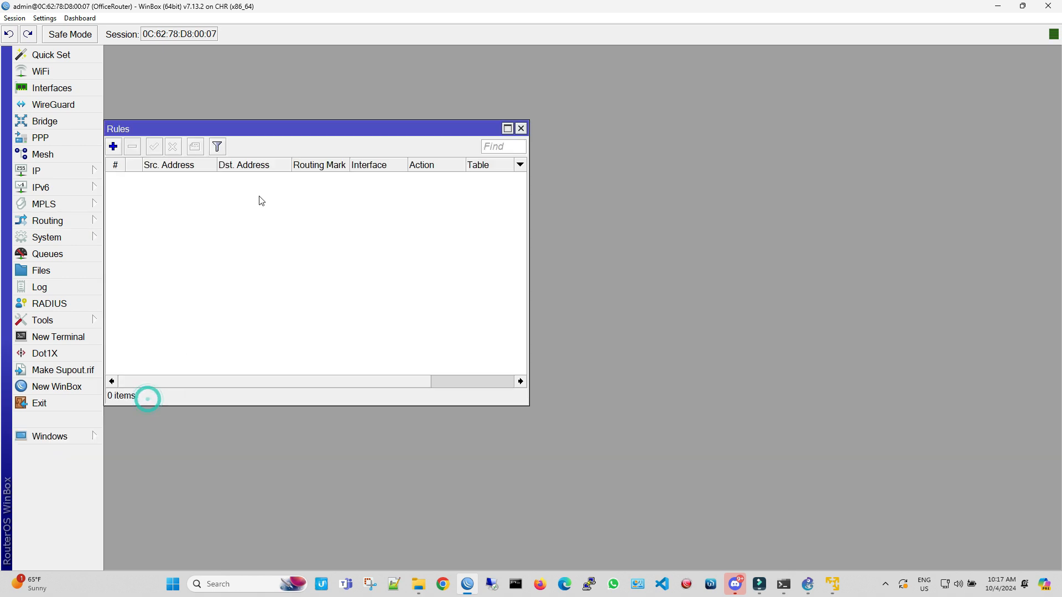
{"action": "left_click_drag", "start_coordinate": [313, 131], "coordinate": [433, 130]}
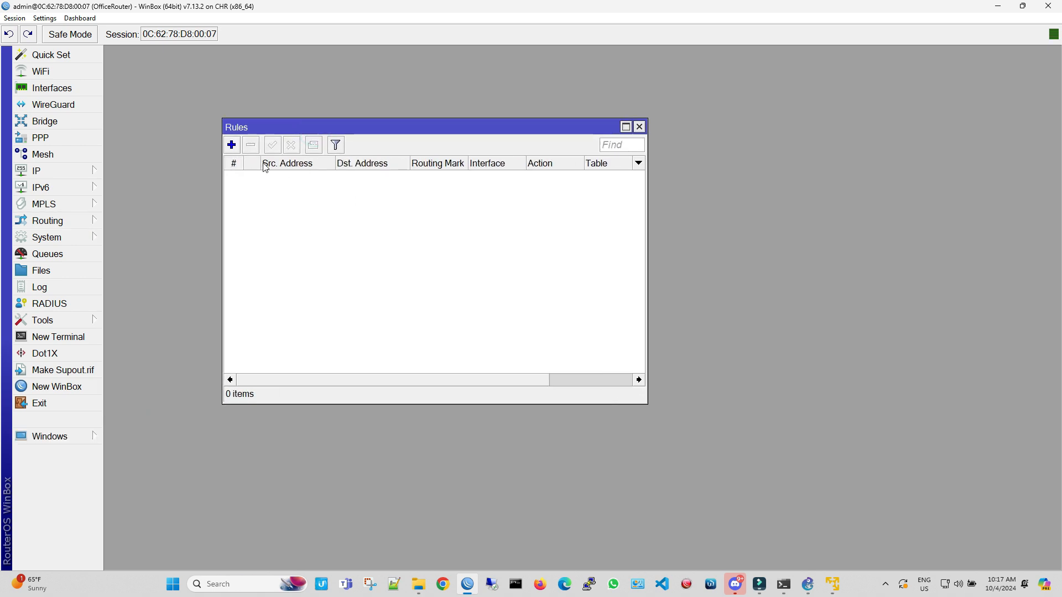
{"action": "left_click", "coordinate": [231, 145]}
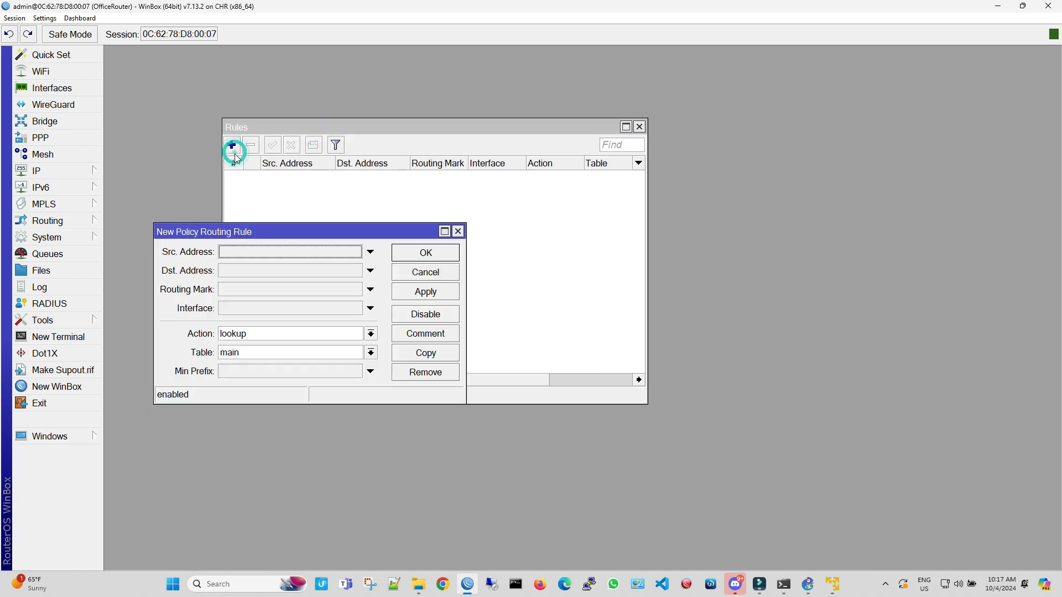
{"action": "left_click", "coordinate": [238, 252]}
{"action": "type", "text": "192.168.1.0/24"}
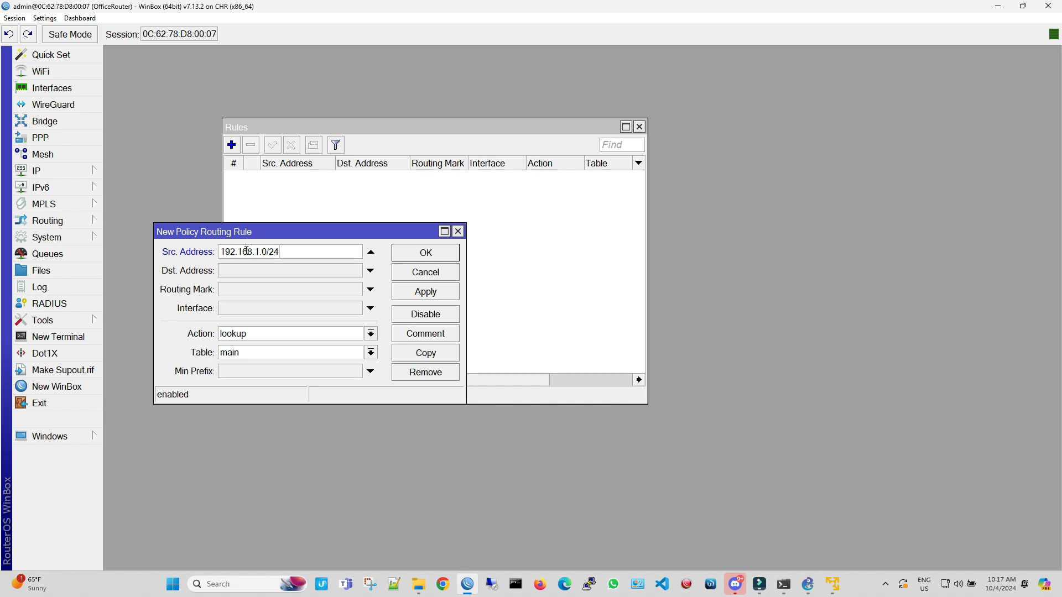
{"action": "left_click", "coordinate": [257, 352]}
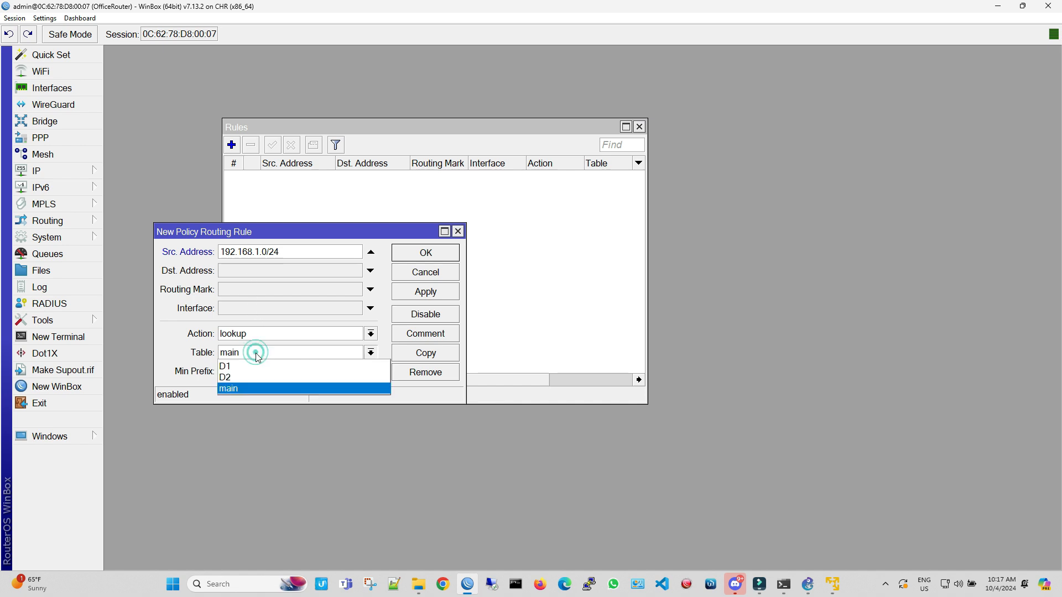
{"action": "left_click", "coordinate": [257, 365]}
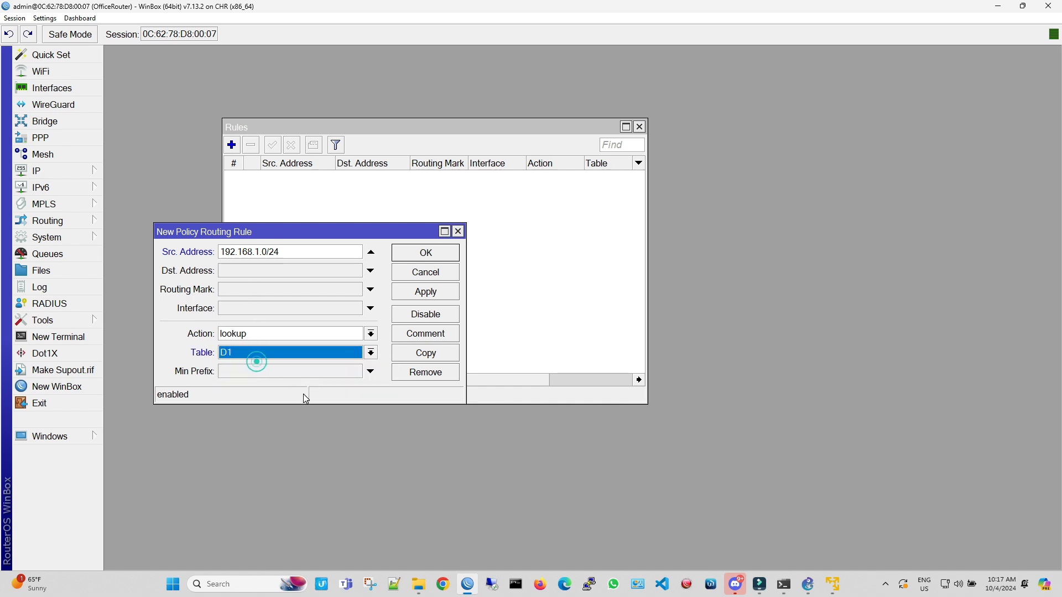
{"action": "left_click", "coordinate": [408, 293]}
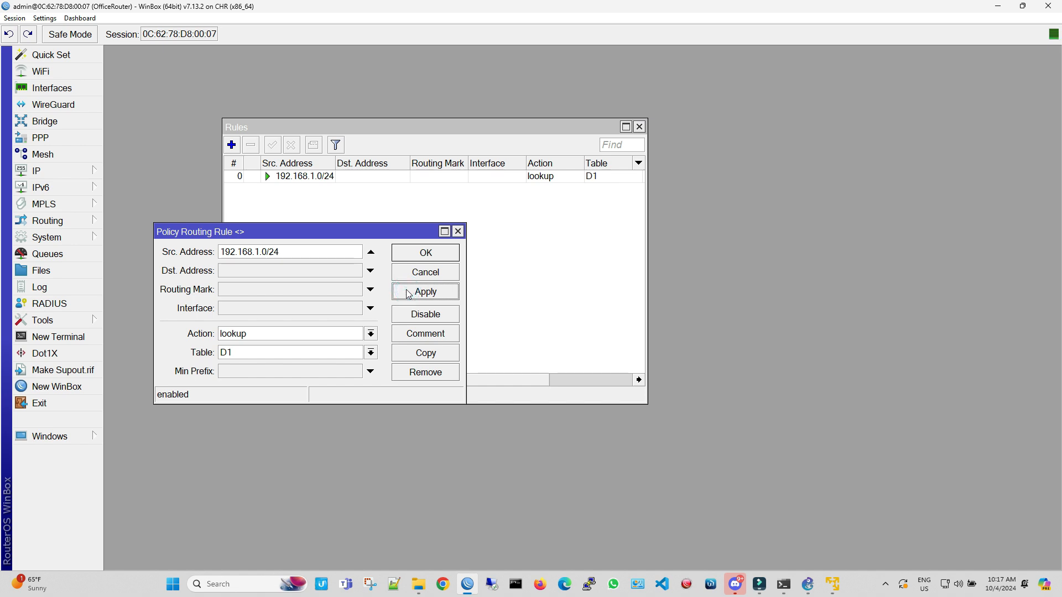
{"action": "left_click", "coordinate": [458, 232]}
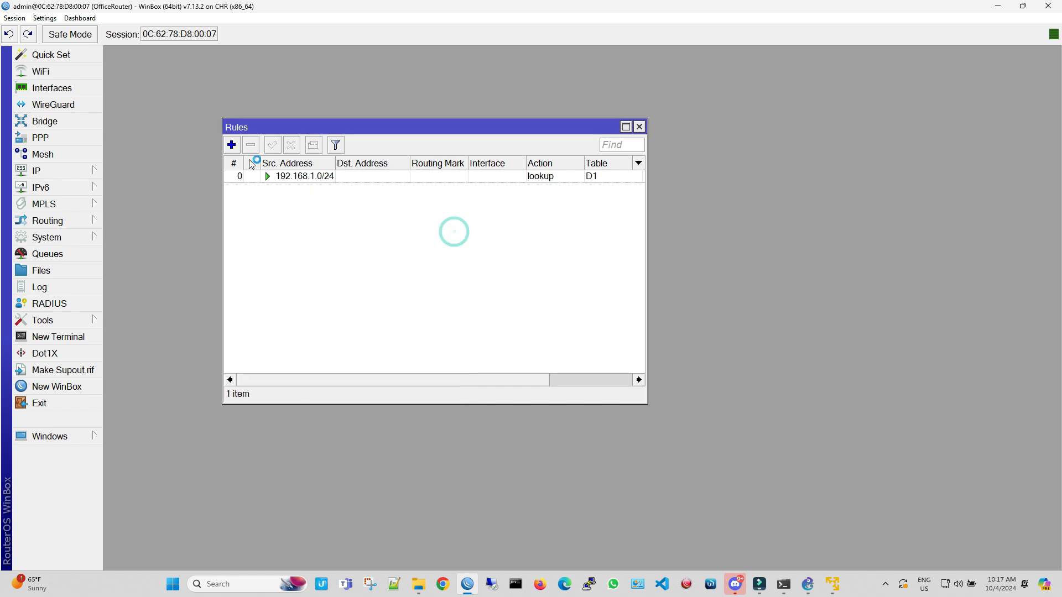
Step: Add a second policy routing rule for source address 192.168.2.0/24 with the lookup action and table D2
{"action": "left_click", "coordinate": [232, 145]}
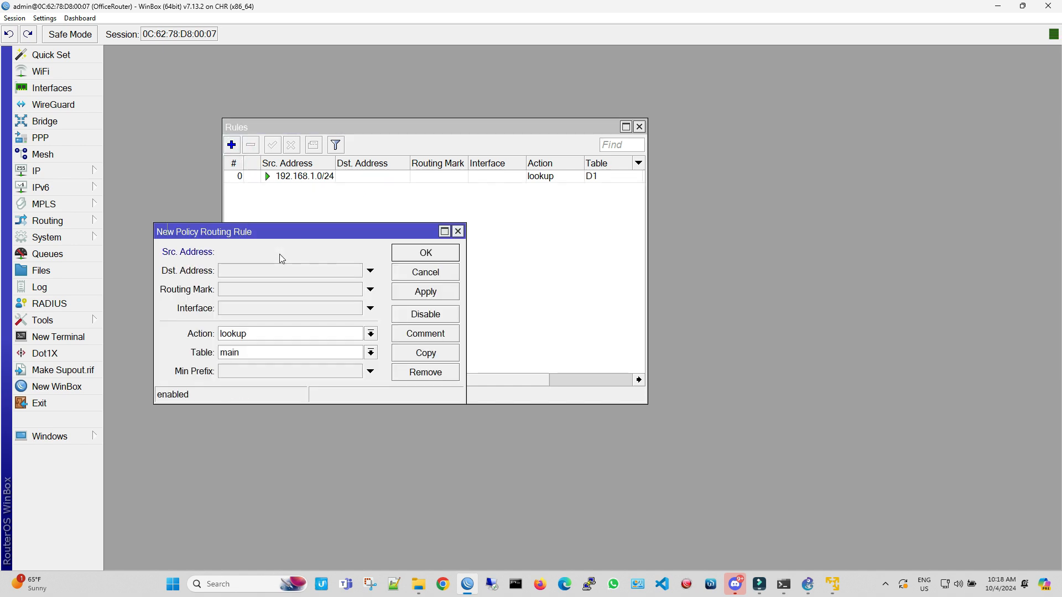
{"action": "left_click", "coordinate": [280, 254]}
{"action": "type", "text": "192.168."}
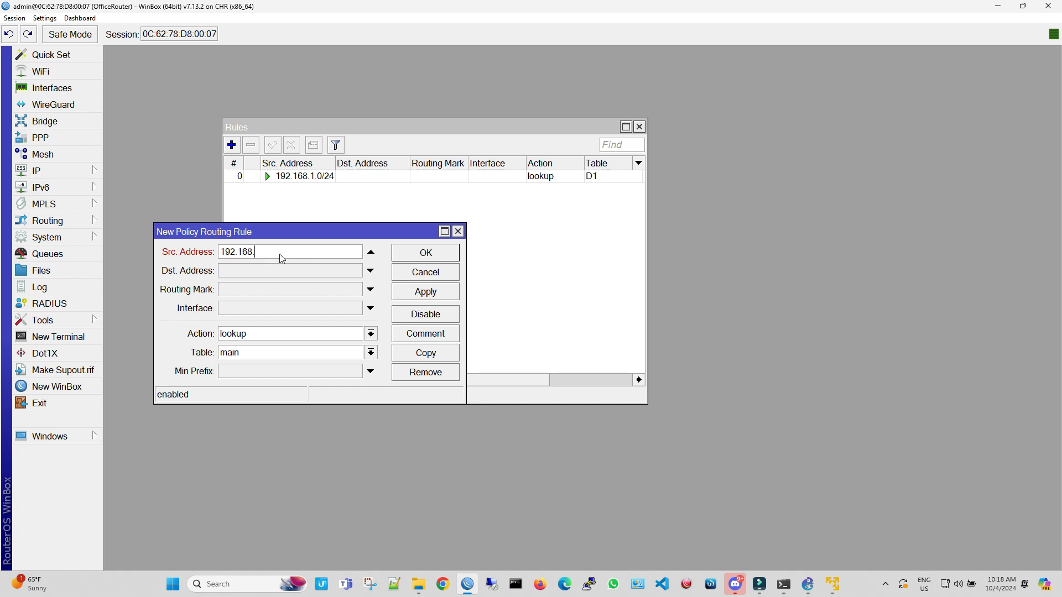
{"action": "type", "text": "2.0/24"}
{"action": "left_click", "coordinate": [269, 352]}
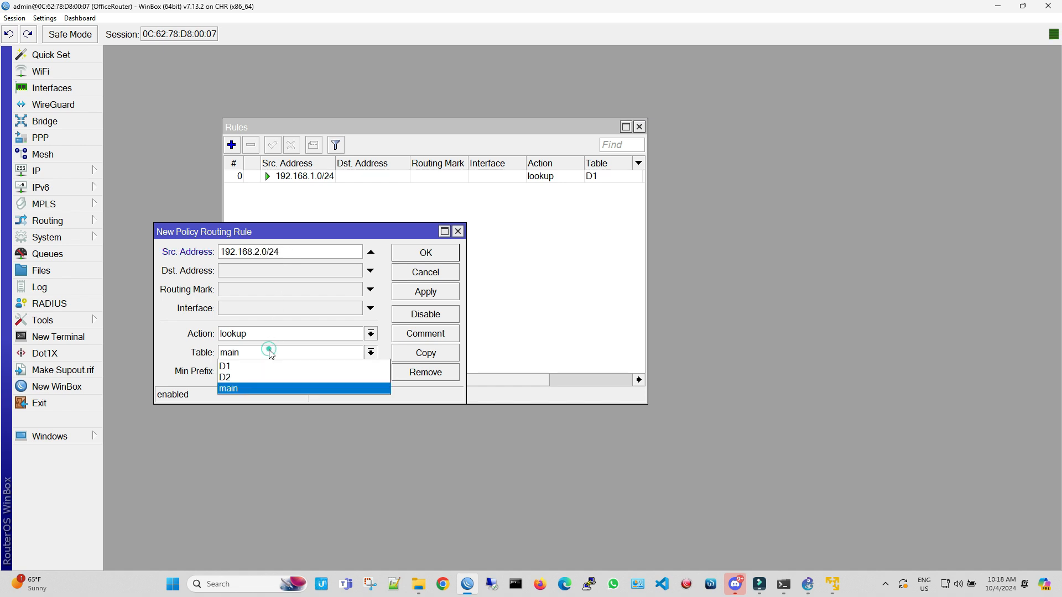
{"action": "left_click", "coordinate": [271, 374]}
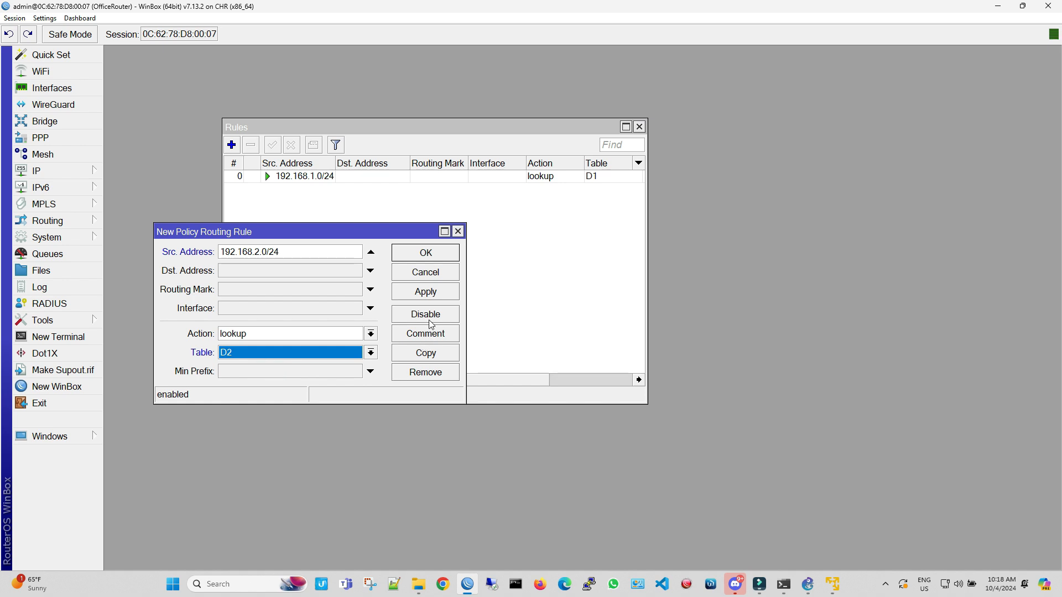
{"action": "left_click", "coordinate": [435, 294]}
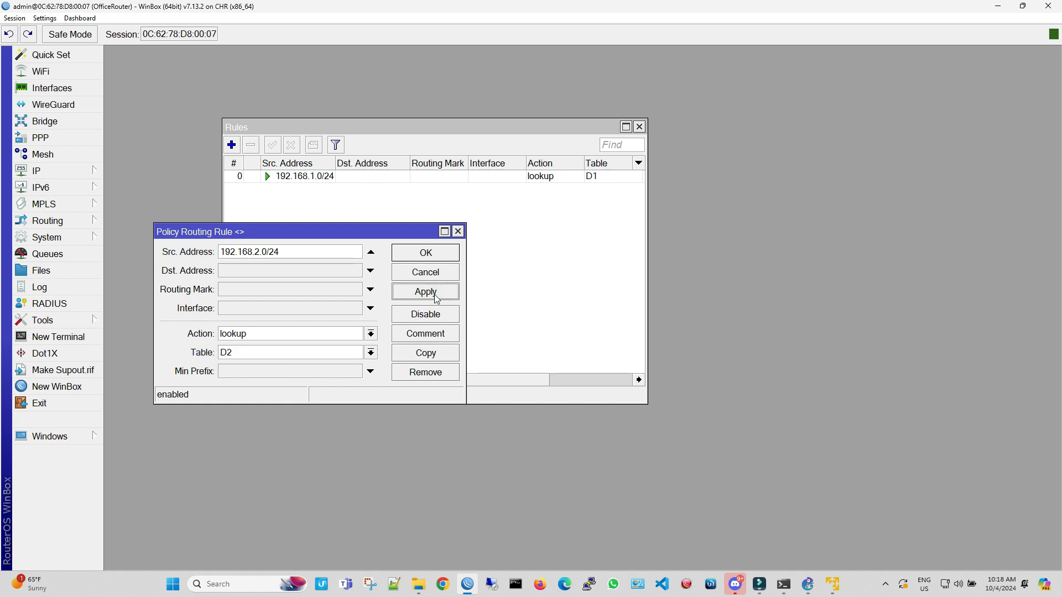
{"action": "left_click", "coordinate": [437, 253]}
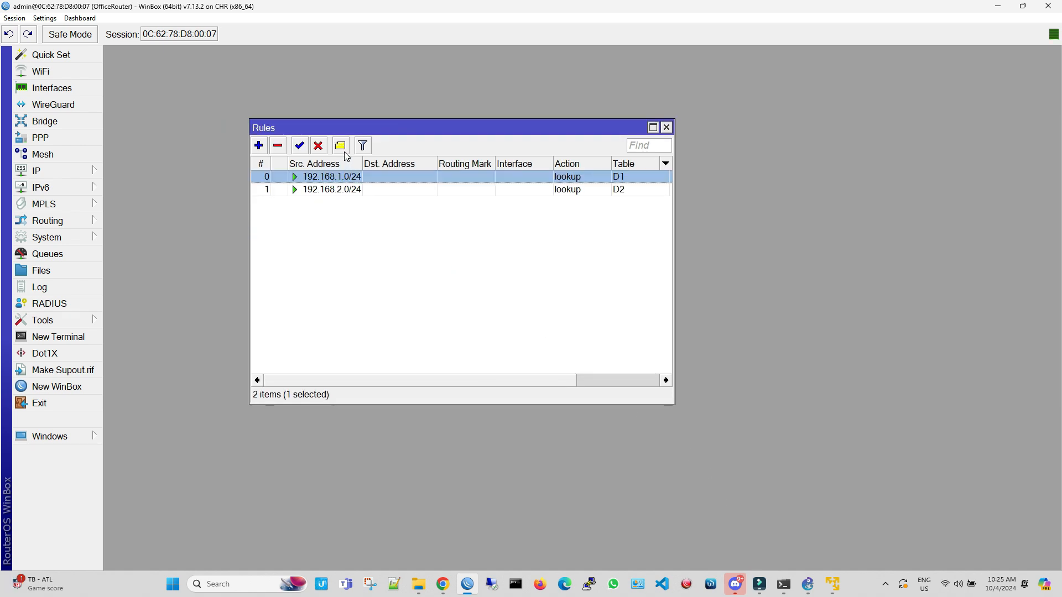
Step: Add the comment D1-ISP1 to the policy routing rule for 192.168.1.0/24
{"action": "left_click", "coordinate": [343, 150]}
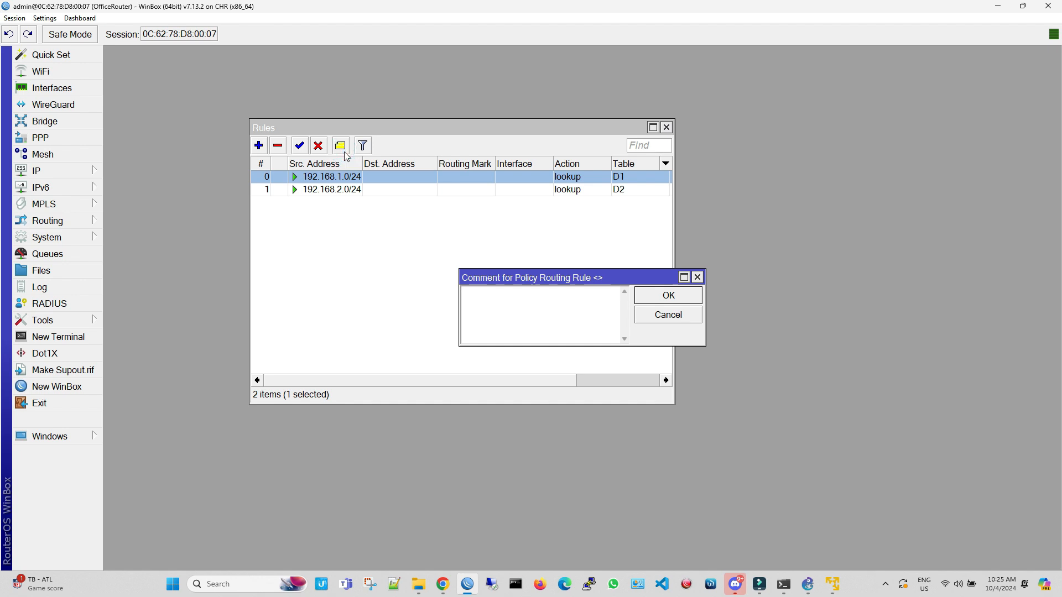
{"action": "type", "text": "1-ISP1"}
{"action": "left_click", "coordinate": [644, 296]}
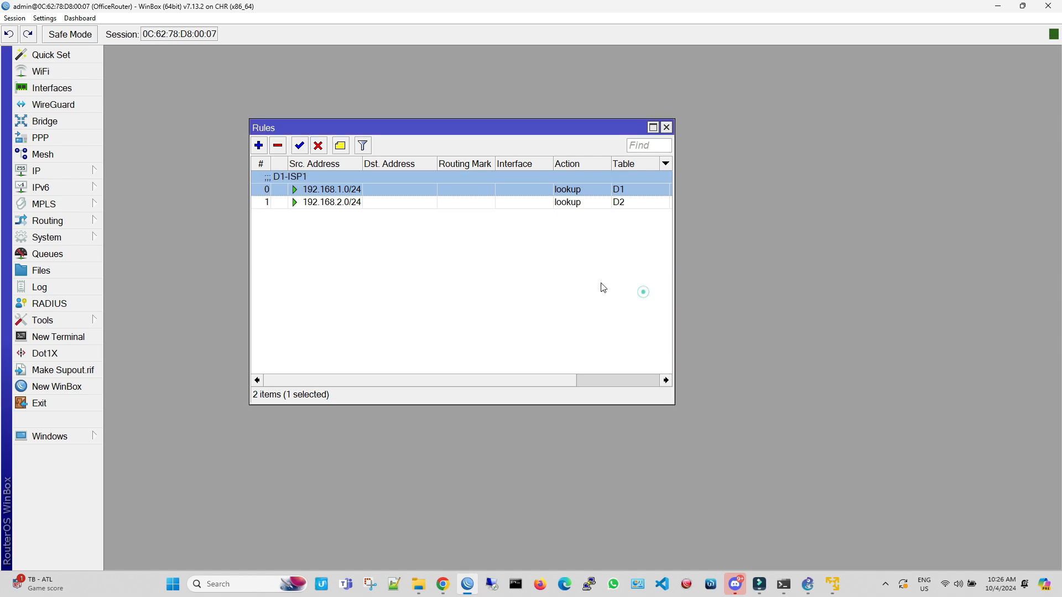
Step: Add the comment D2-ISP2 to the policy routing rule for 192.168.2.0/24
{"action": "left_click", "coordinate": [376, 202]}
{"action": "left_click", "coordinate": [340, 145]}
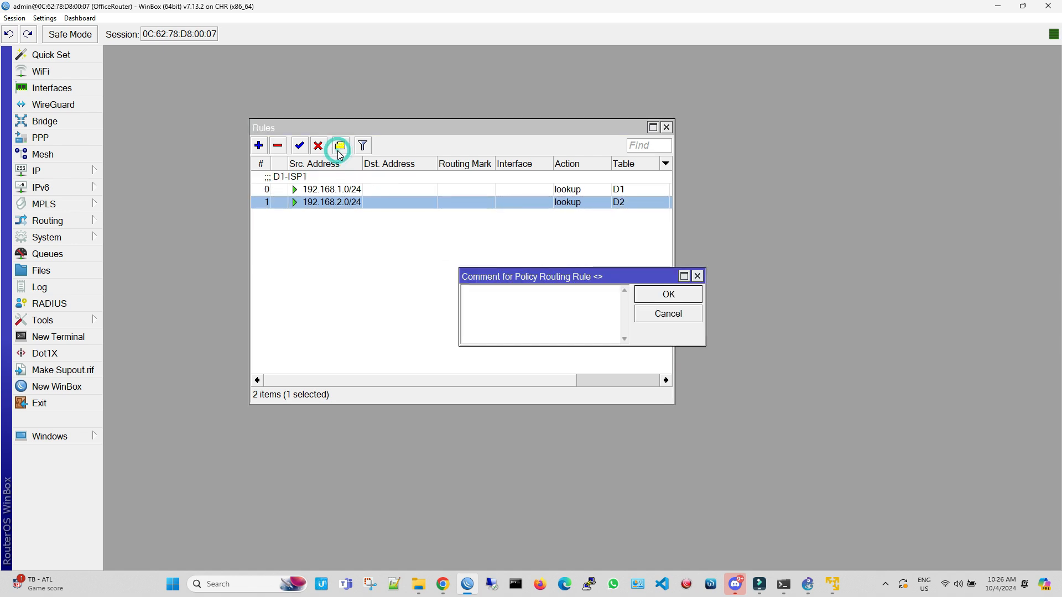
{"action": "type", "text": "D2-"}
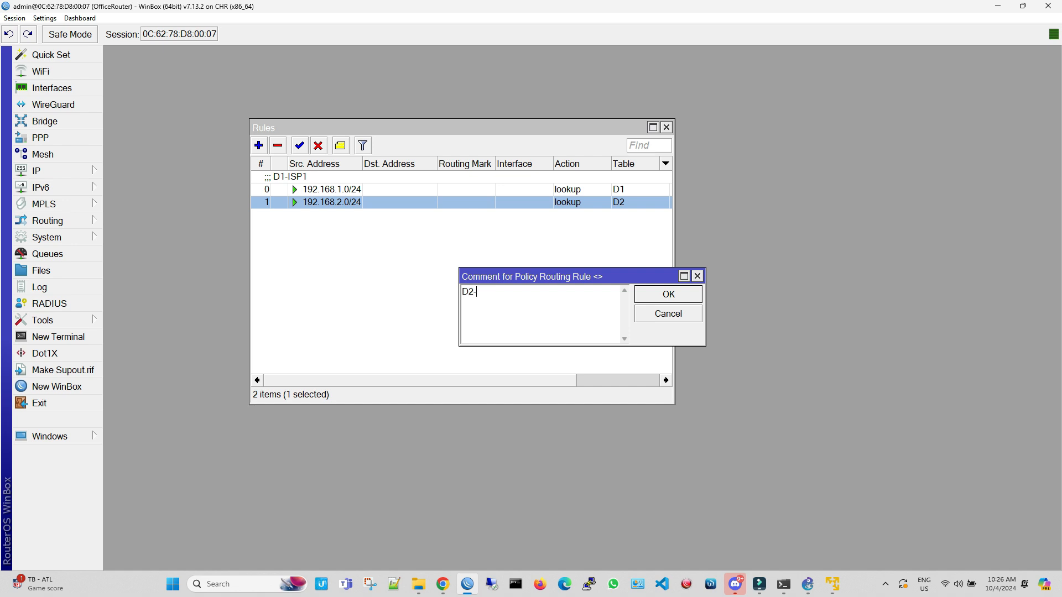
{"action": "type", "text": "ISP2"}
{"action": "left_click", "coordinate": [673, 302]}
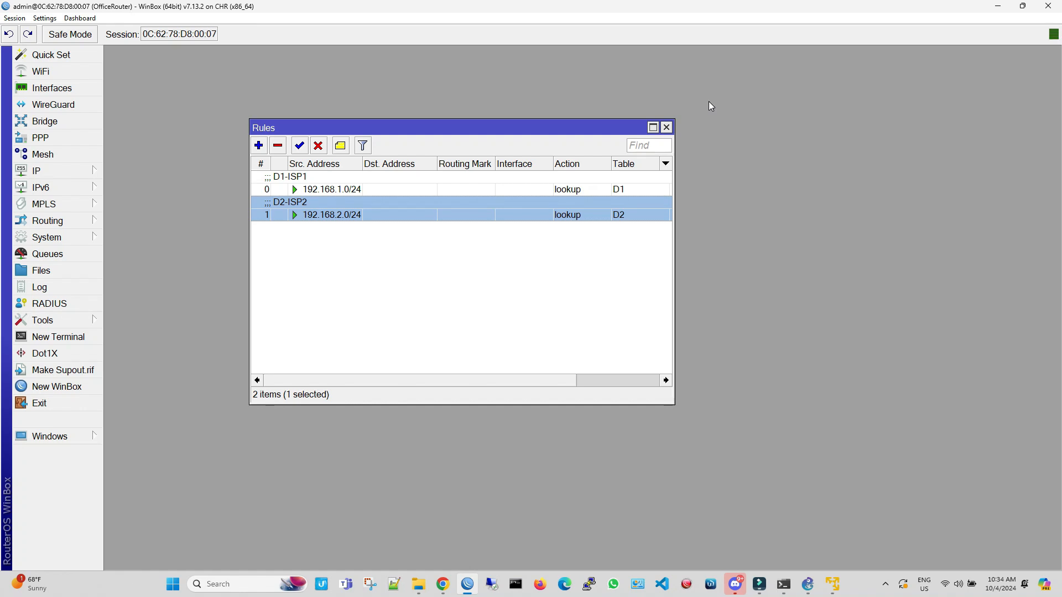
Step: Add an IP route to 0.0.0.0/0 through gateway 192.168.100.1 in routing table D1 and apply it
{"action": "left_click", "coordinate": [79, 170]}
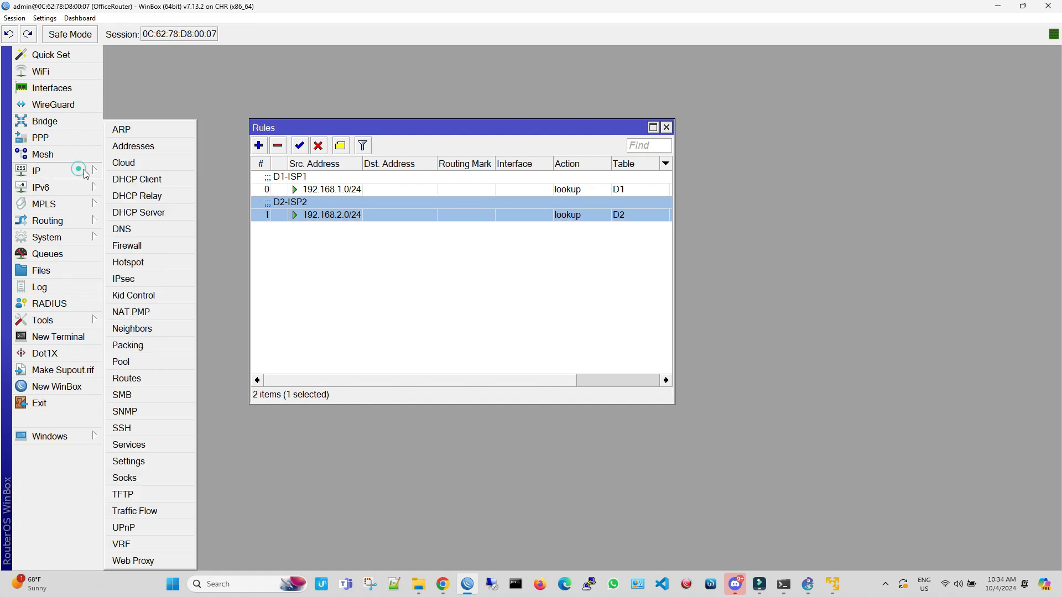
{"action": "left_click", "coordinate": [127, 378]}
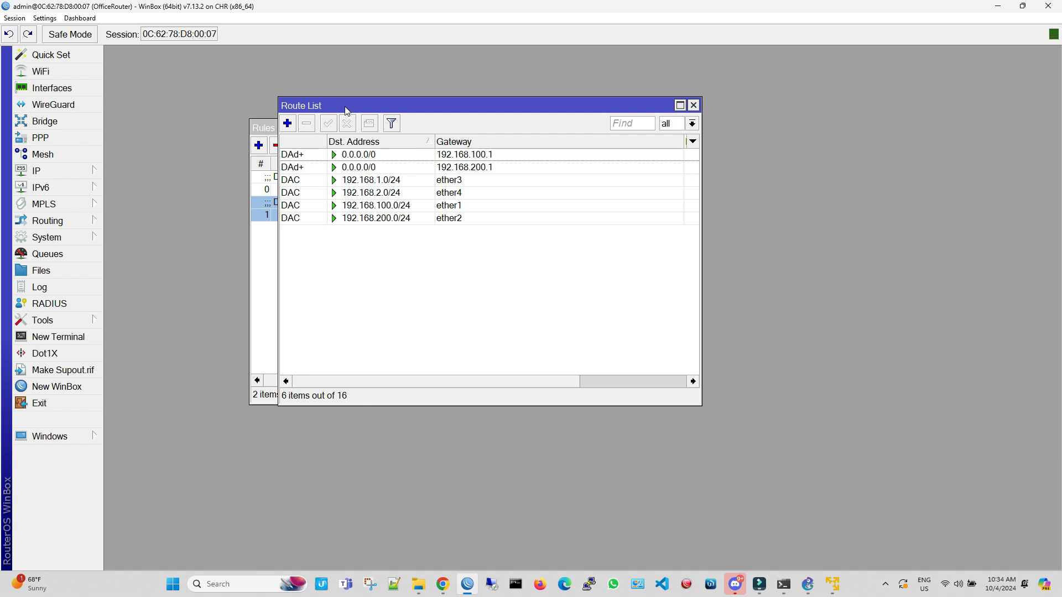
{"action": "left_click_drag", "start_coordinate": [344, 106], "coordinate": [309, 105]}
{"action": "left_click", "coordinate": [253, 123]}
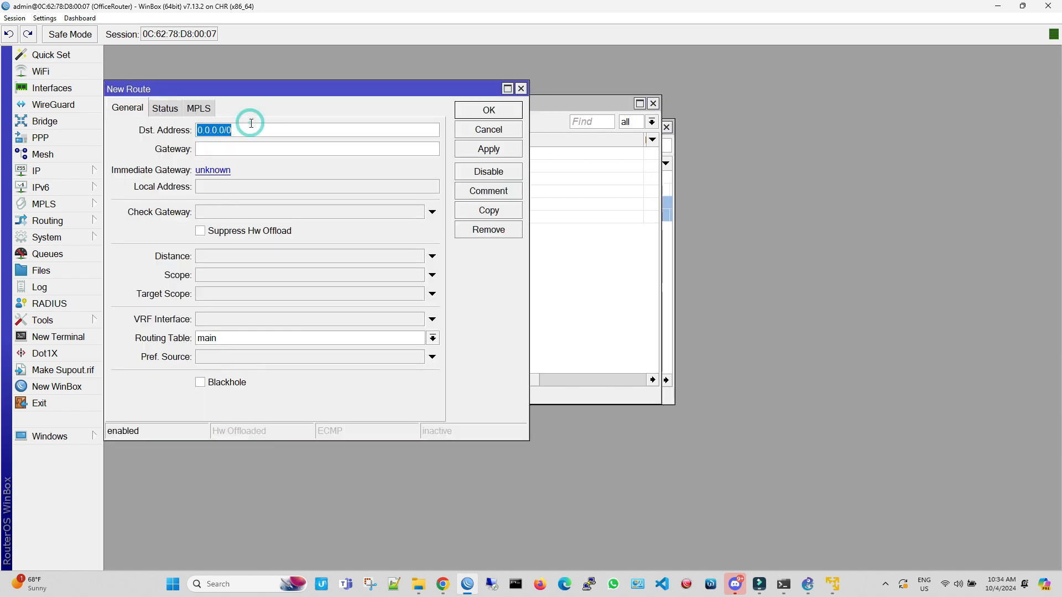
{"action": "left_click_drag", "start_coordinate": [245, 89], "coordinate": [329, 174]}
{"action": "left_click", "coordinate": [321, 235]}
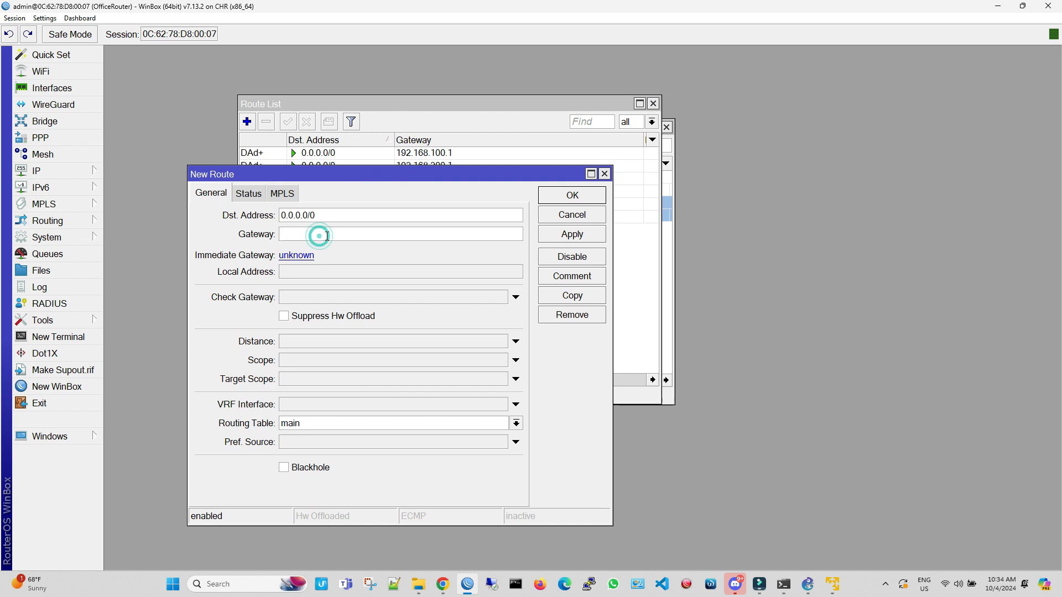
{"action": "type", "text": "192.168.100.1"}
{"action": "left_click", "coordinate": [319, 425]}
{"action": "left_click", "coordinate": [314, 437]}
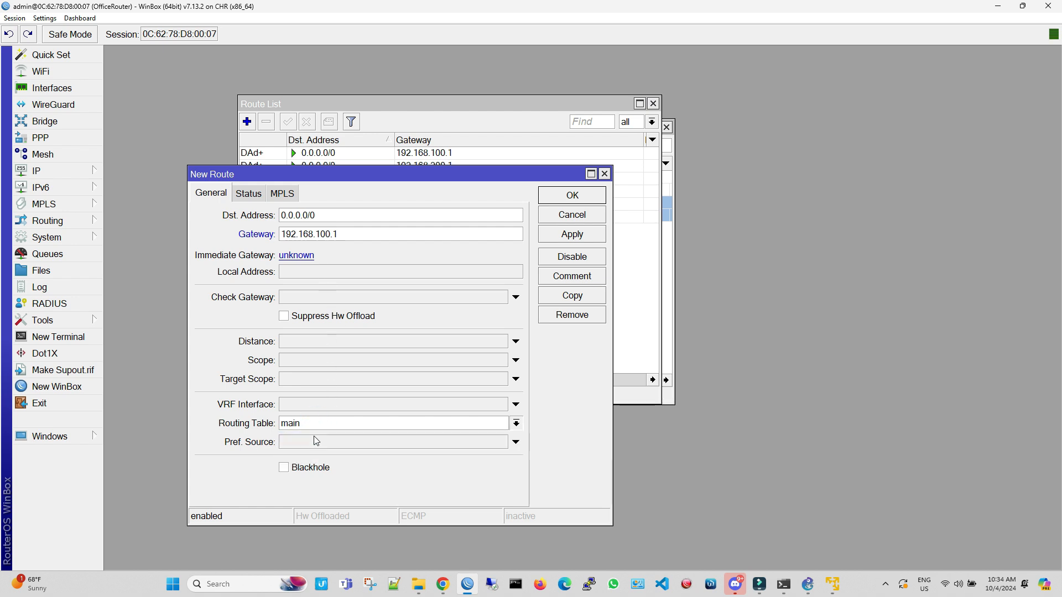
{"action": "left_click", "coordinate": [567, 237]}
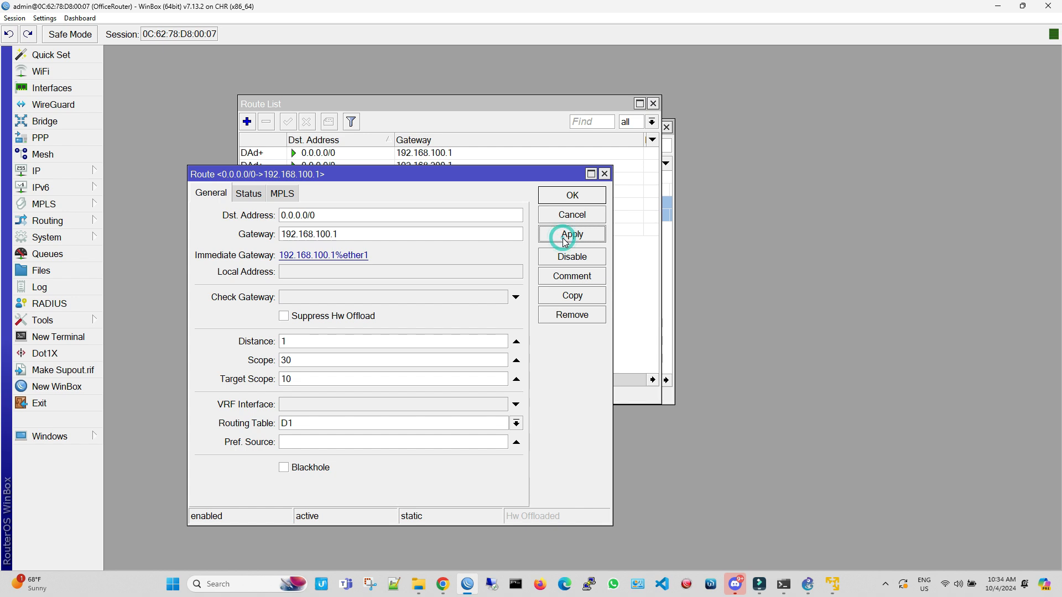
Step: Copy the D1 default route as a new route with gateway 192.168.200.1 and routing table D2, and save it
{"action": "left_click", "coordinate": [567, 296]}
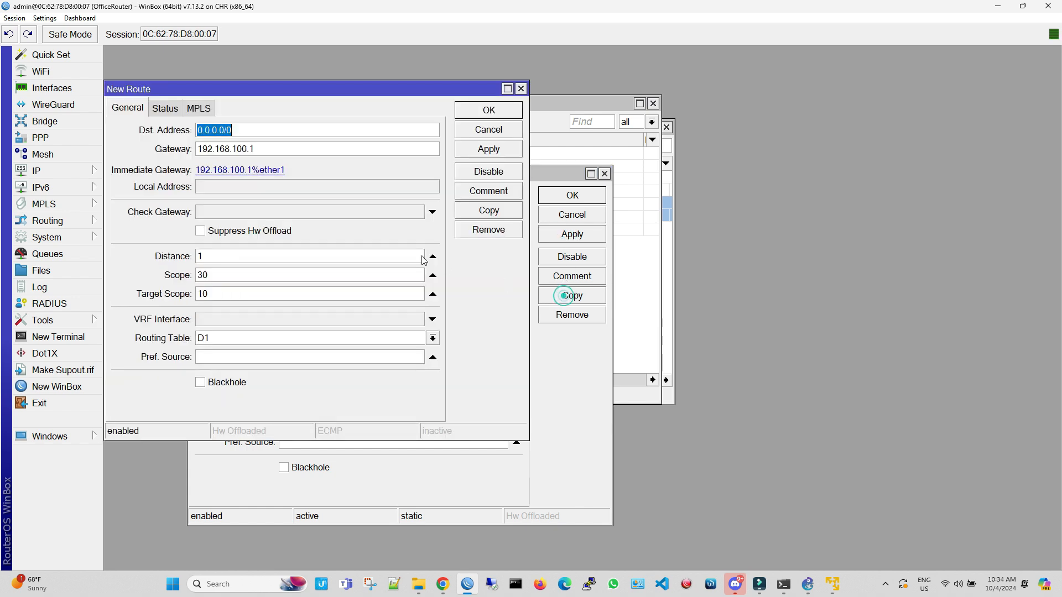
{"action": "left_click_drag", "start_coordinate": [327, 103], "coordinate": [424, 212]}
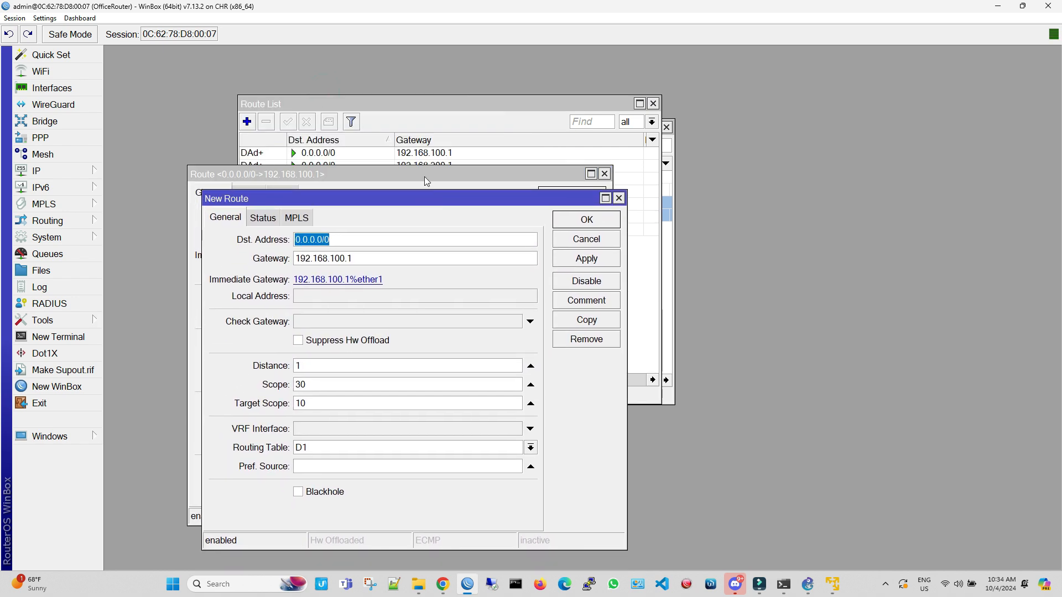
{"action": "mouse_move", "coordinate": [359, 260]}
{"action": "left_mouse_down"}
{"action": "mouse_move", "coordinate": [299, 259]}
{"action": "mouse_move", "coordinate": [365, 258]}
{"action": "left_mouse_up"}
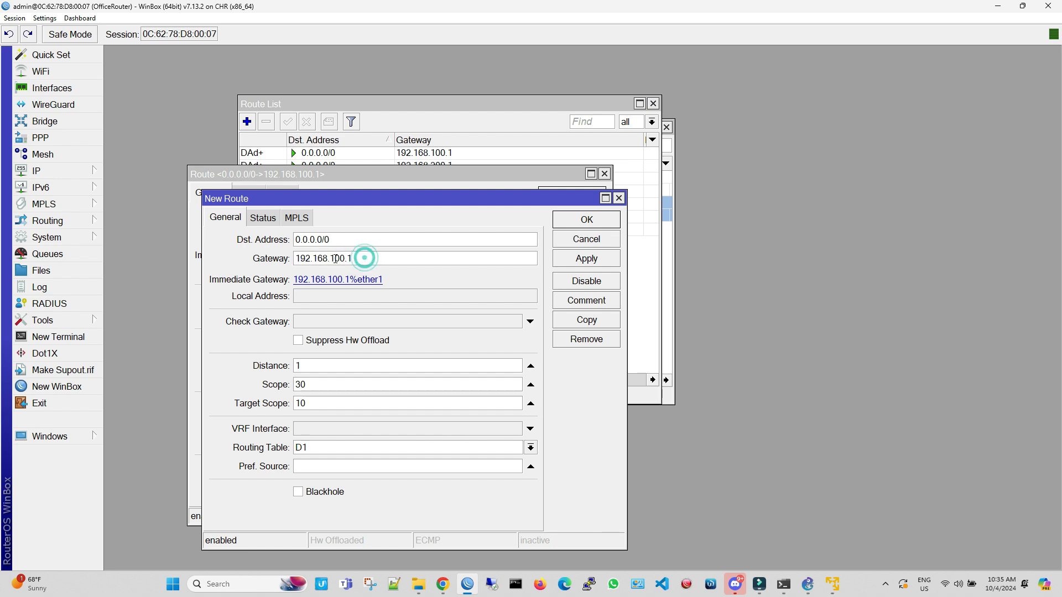
{"action": "left_click", "coordinate": [333, 259]}
{"action": "key", "text": "Delete"}
{"action": "type", "text": "2"}
{"action": "left_click", "coordinate": [530, 447]}
{"action": "left_click", "coordinate": [468, 469]}
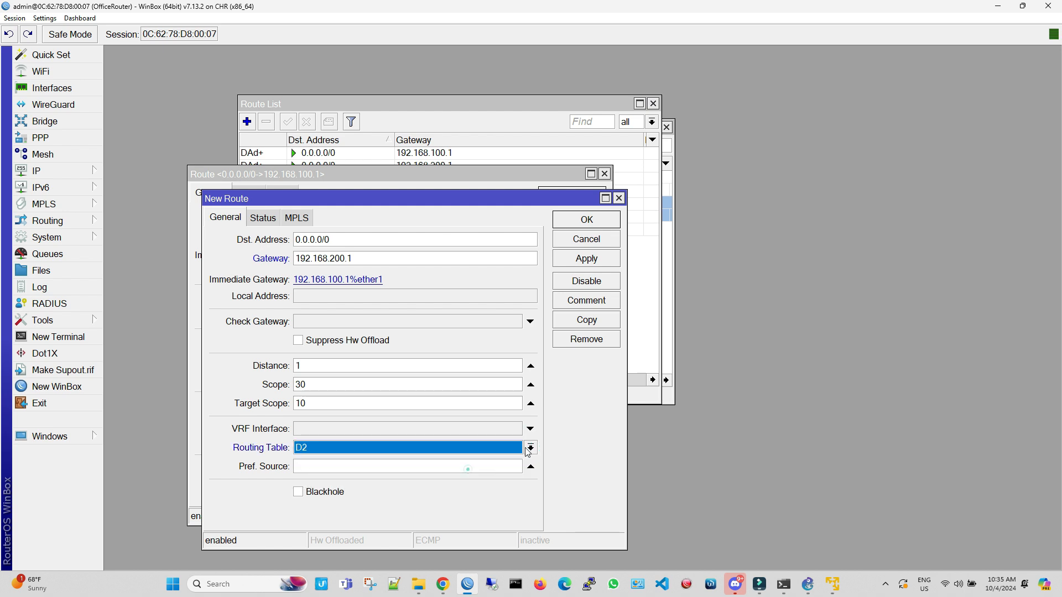
{"action": "left_click", "coordinate": [588, 258]}
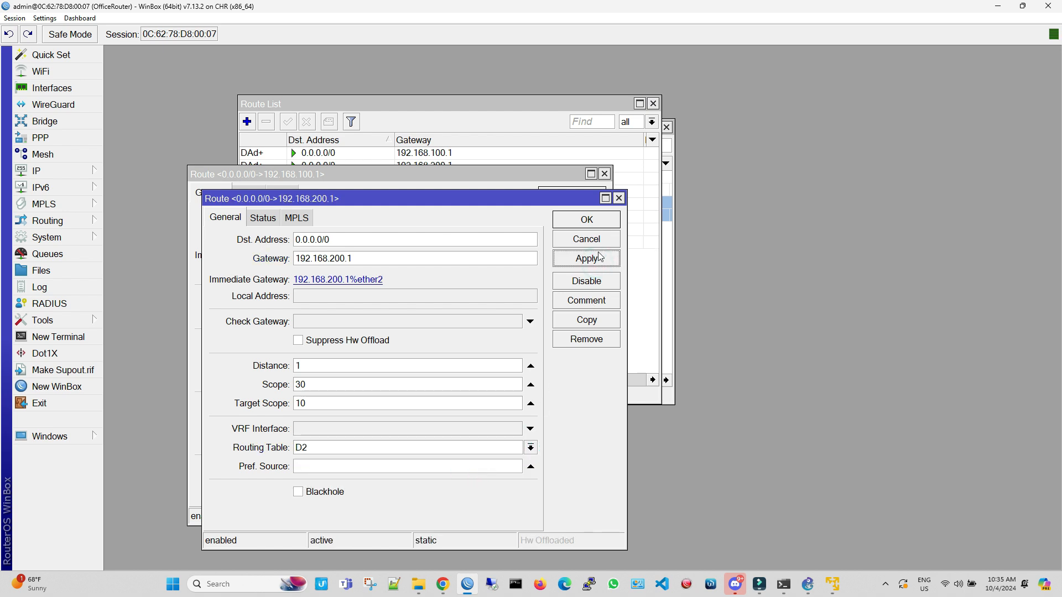
{"action": "left_click", "coordinate": [587, 219]}
{"action": "left_click", "coordinate": [589, 199]}
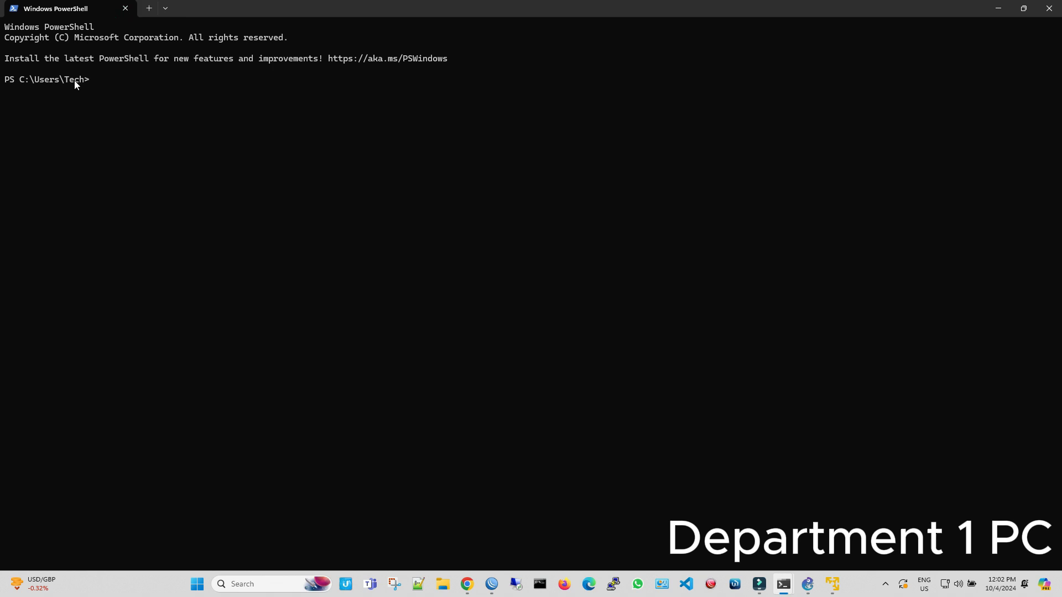
Step: In PowerShell on the Department 1 PC, check the IP configuration with ipconfig and run tracert 8.8.8.8
{"action": "type", "text": "ipconfig"}
{"action": "key", "text": "Return"}
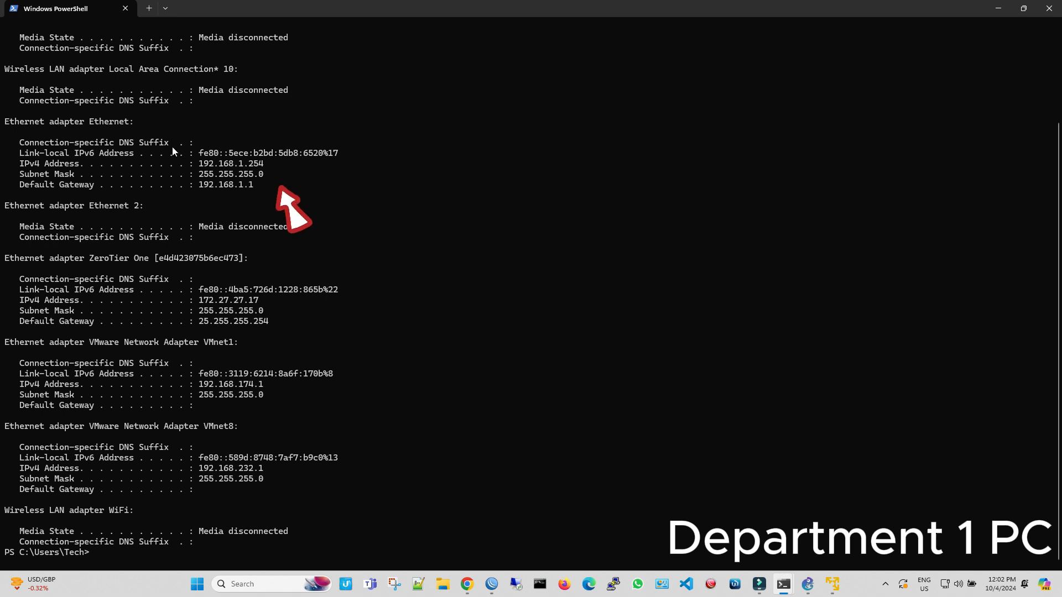
{"action": "type", "text": "tracert"}
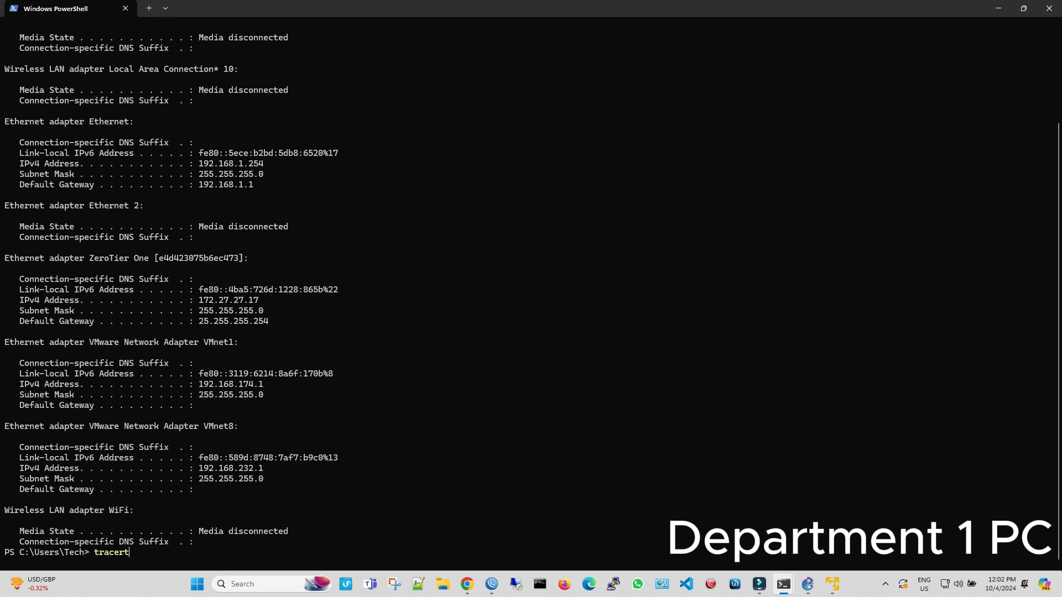
{"action": "type", "text": " 8.8.8.8"}
{"action": "key", "text": "Return"}
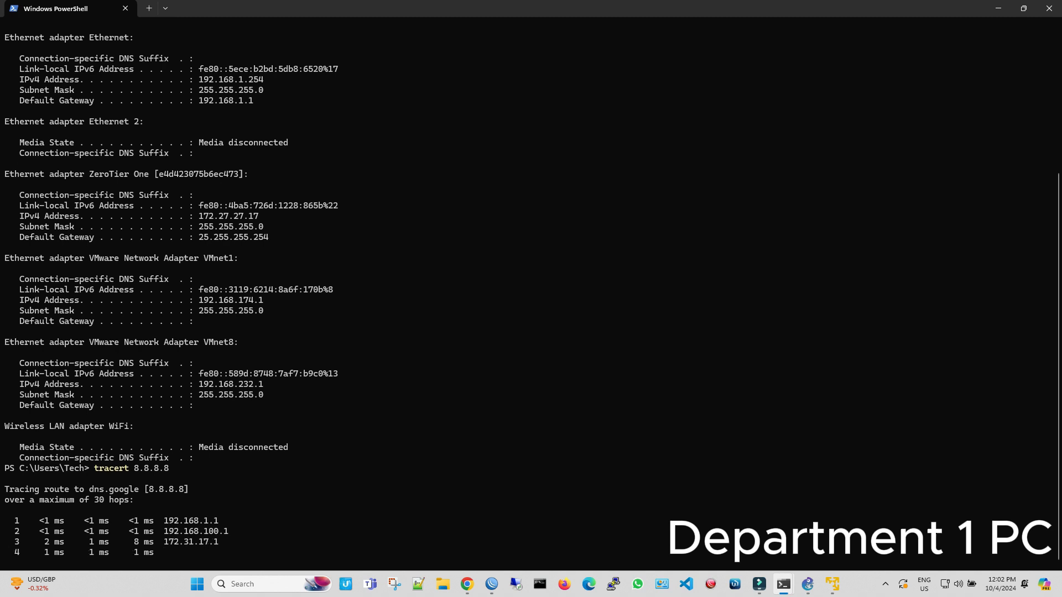
Step: In PowerShell on the Department 2 PC, check the IP configuration with ipconfig and run tracert 8.8.8.8
{"action": "type", "text": "ipco"}
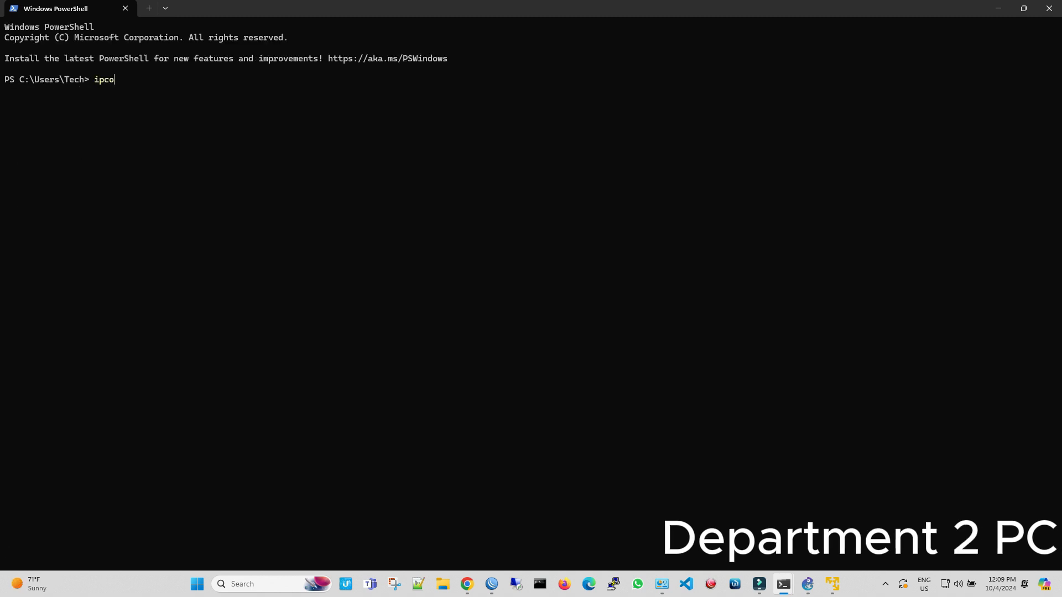
{"action": "type", "text": "nfig"}
{"action": "key", "text": "Return"}
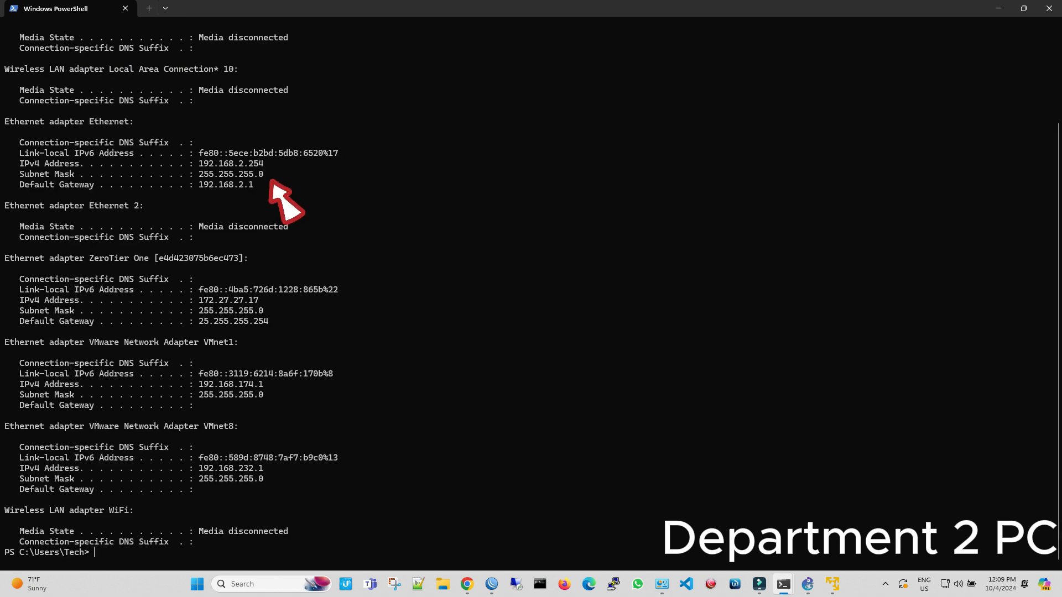
{"action": "type", "text": "tracert 8.8.8.8"}
{"action": "key", "text": "Return"}
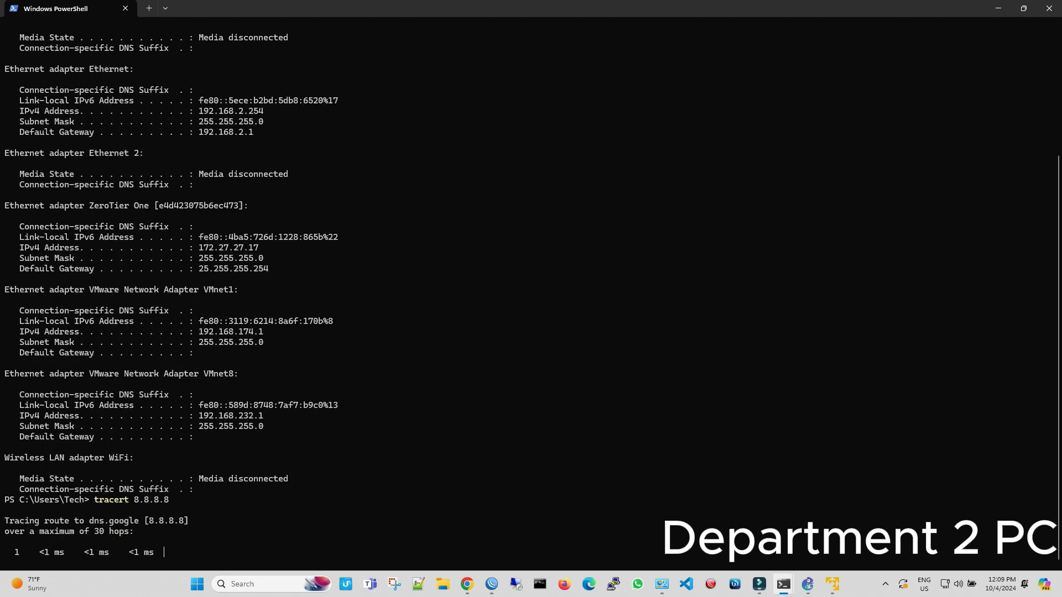